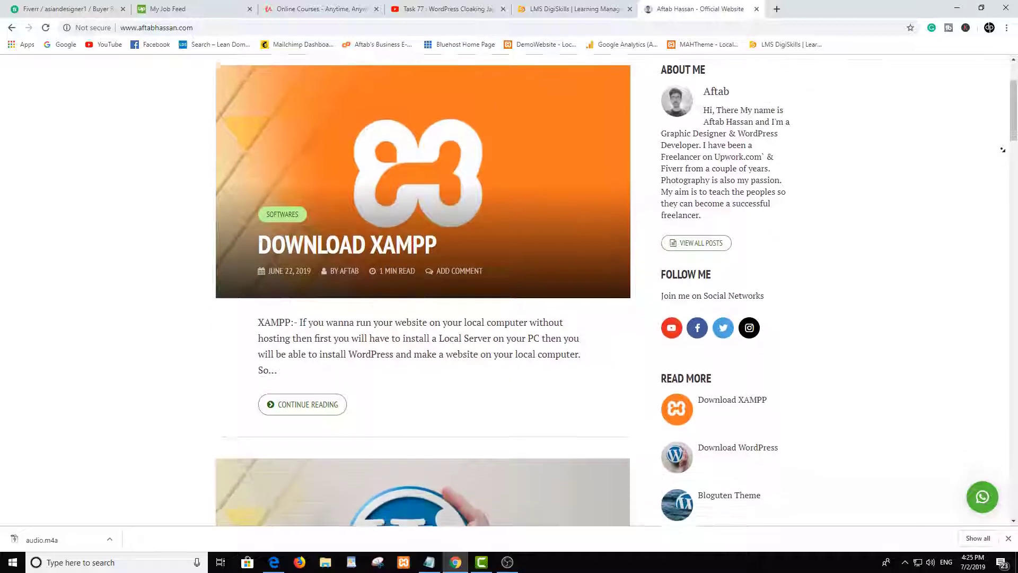
- Enter an email address in the sidebar Subscribe Us box, correcting a typo, and submit it
{"action": "scroll", "coordinate": [1003, 154], "scroll_direction": "down", "scroll_amount": 6}
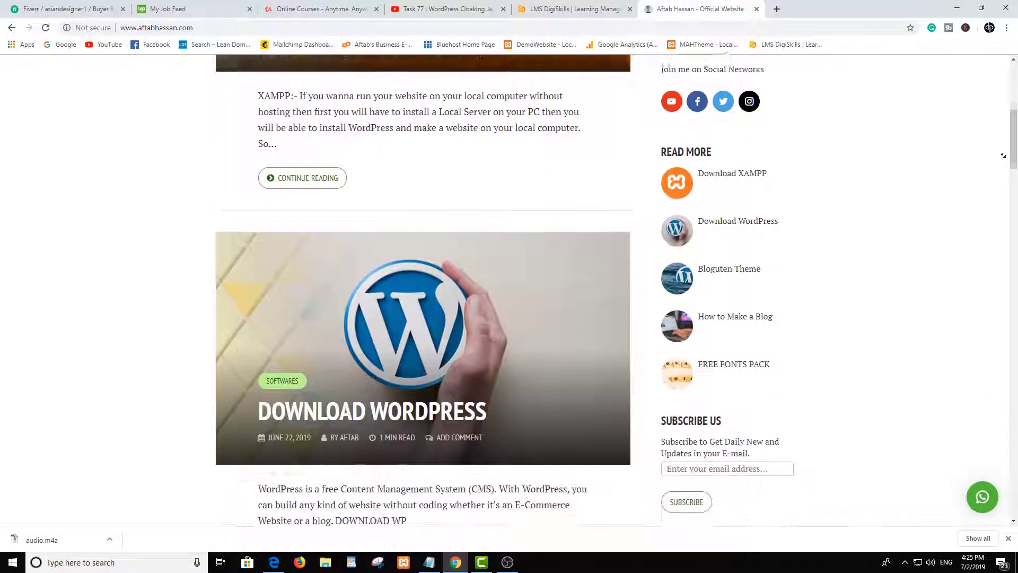
{"action": "scroll", "coordinate": [1003, 155], "scroll_direction": "down", "scroll_amount": 2}
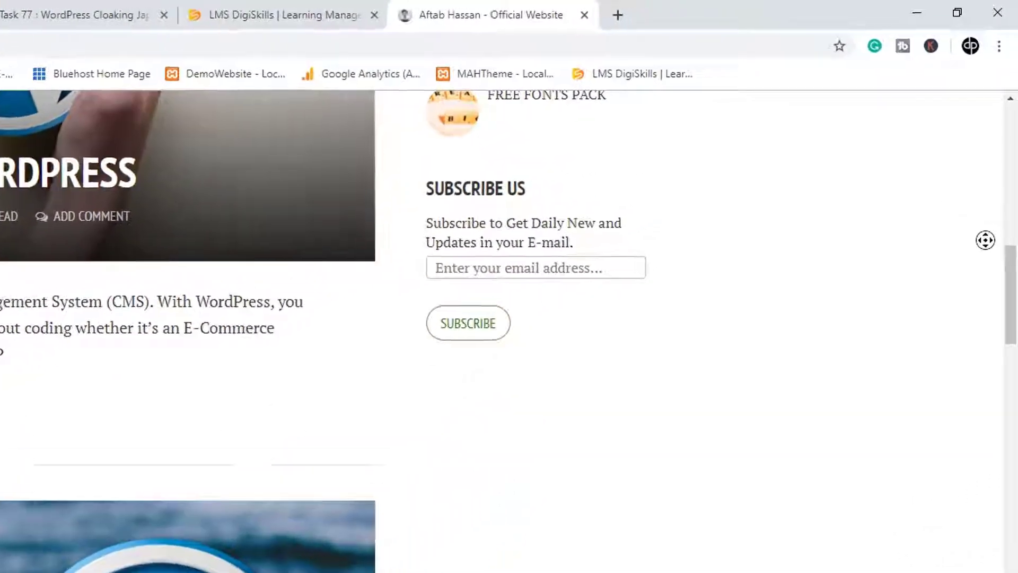
{"action": "middle_click", "coordinate": [994, 195]}
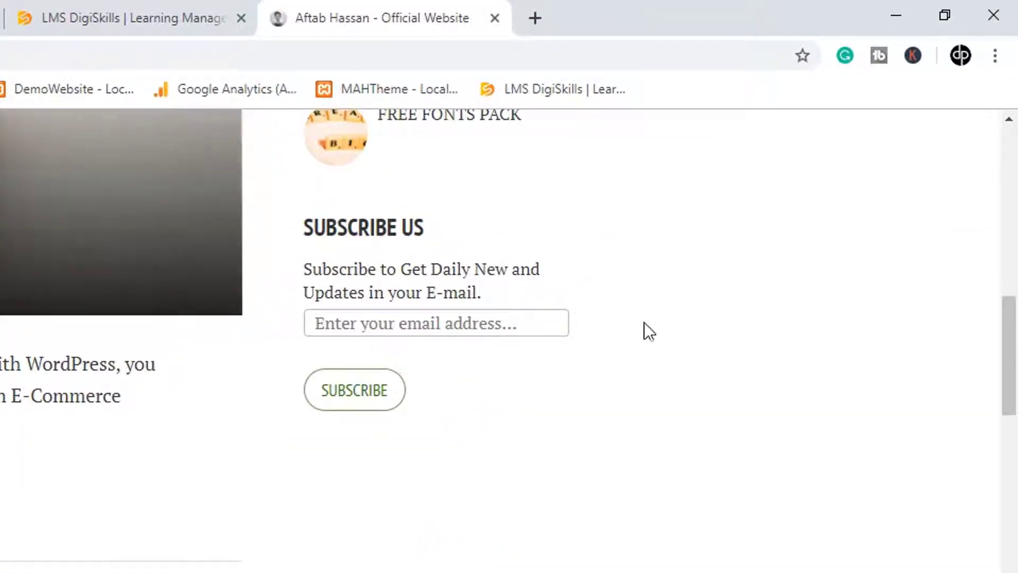
{"action": "left_click", "coordinate": [400, 328]}
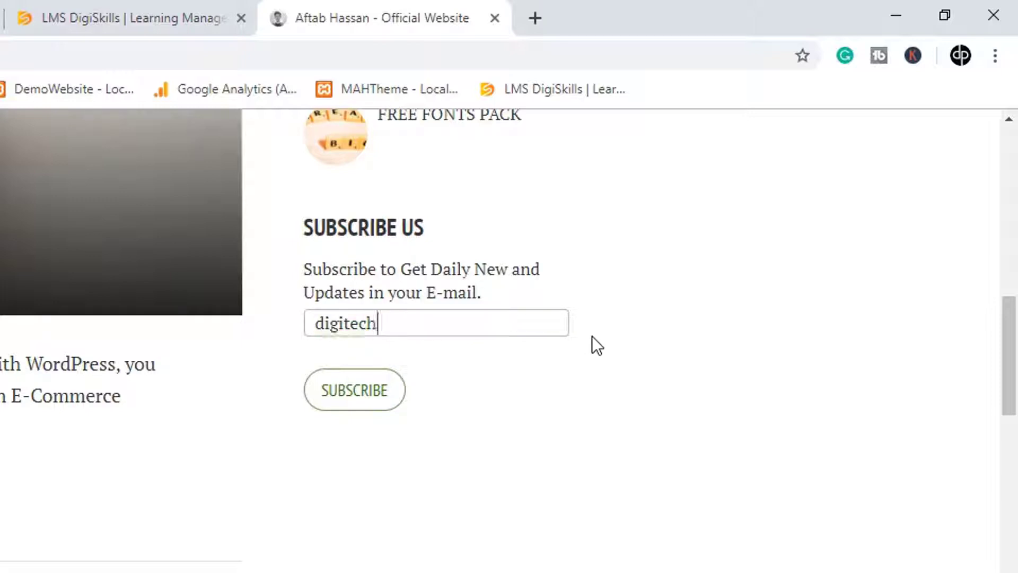
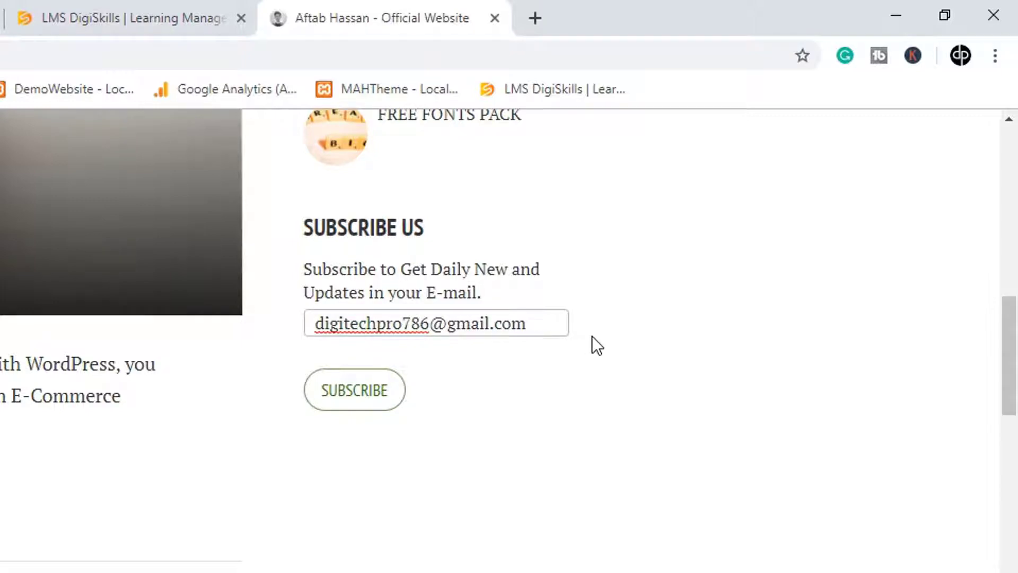
{"action": "left_click", "coordinate": [375, 406]}
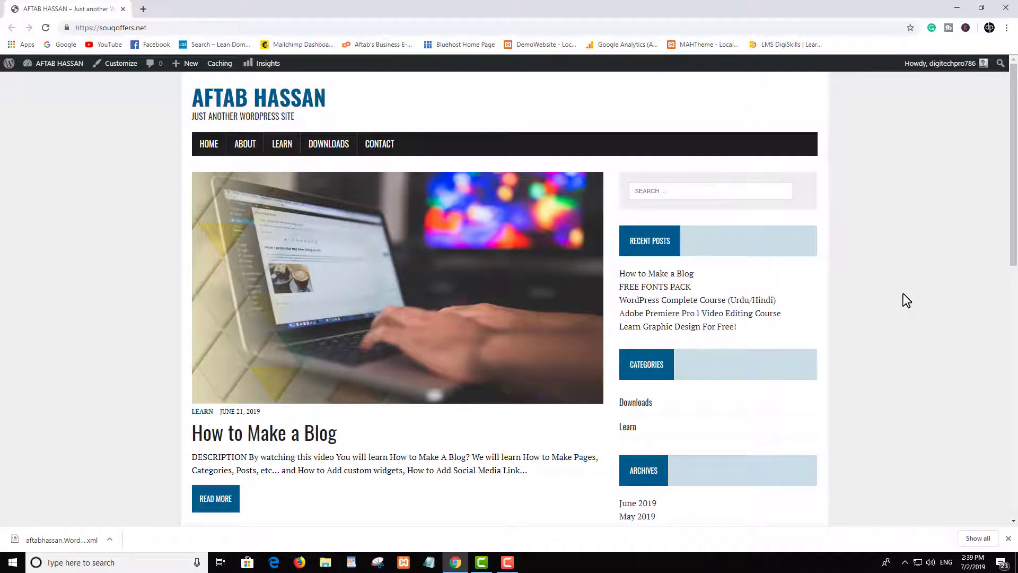
{"action": "left_click", "coordinate": [890, 253]}
{"action": "scroll", "coordinate": [889, 254], "scroll_direction": "down", "scroll_amount": 2}
{"action": "scroll", "coordinate": [887, 256], "scroll_direction": "up", "scroll_amount": 2}
{"action": "scroll", "coordinate": [897, 278], "scroll_direction": "down", "scroll_amount": 2}
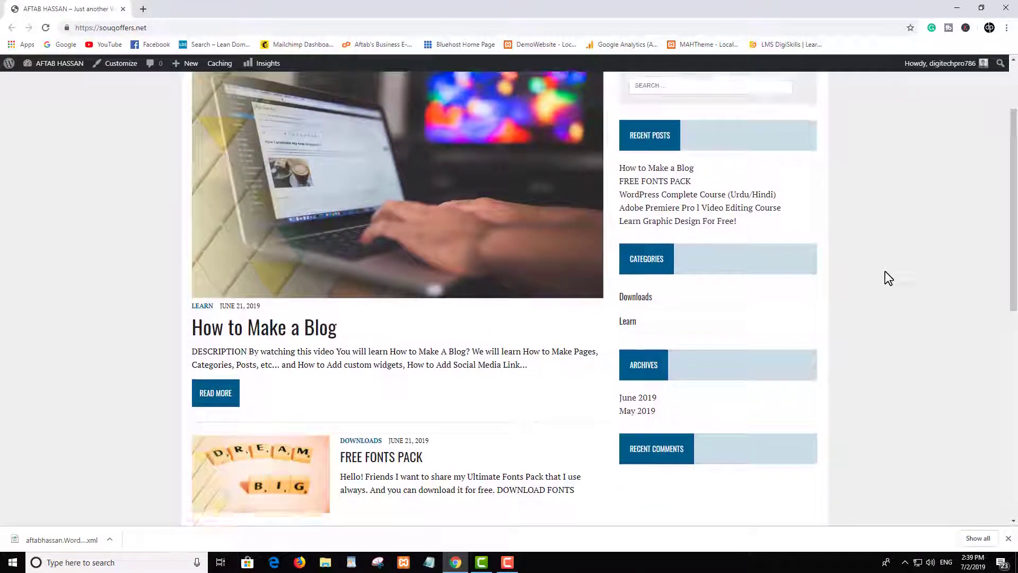
{"action": "scroll", "coordinate": [886, 277], "scroll_direction": "up", "scroll_amount": 2}
{"action": "scroll", "coordinate": [747, 286], "scroll_direction": "down", "scroll_amount": 5}
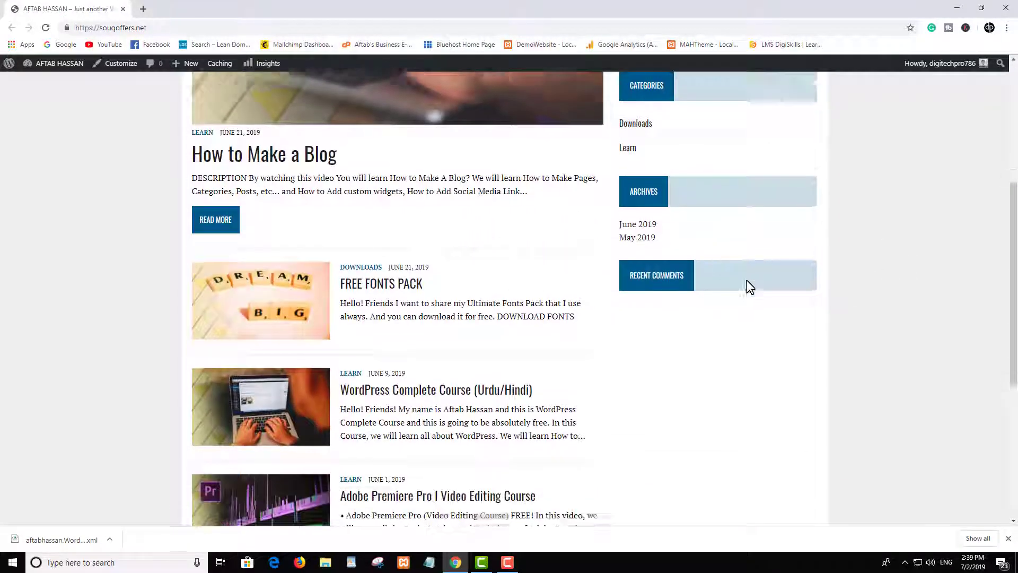
{"action": "scroll", "coordinate": [756, 265], "scroll_direction": "up", "scroll_amount": 5}
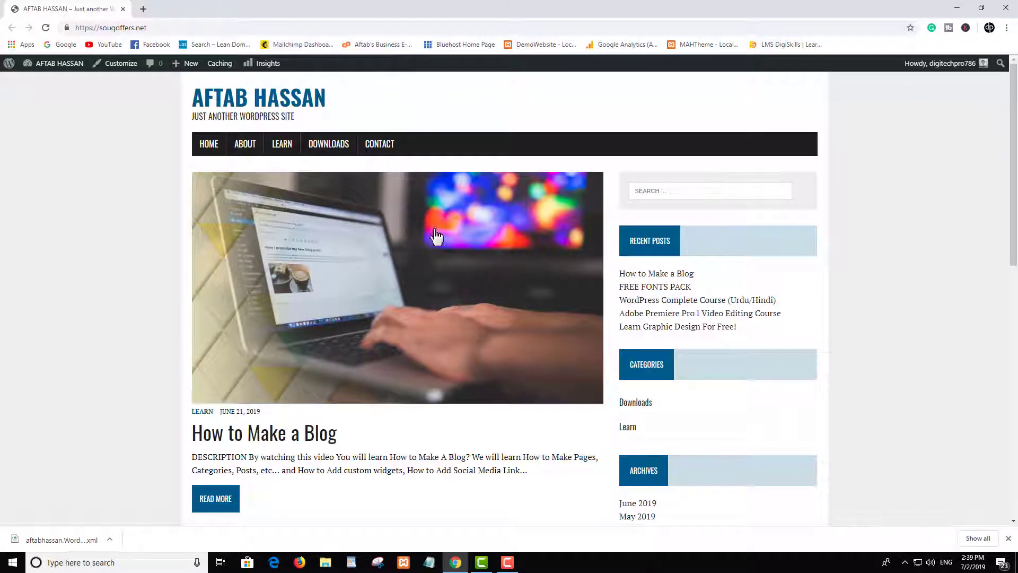
{"action": "scroll", "coordinate": [409, 302], "scroll_direction": "down", "scroll_amount": 5}
{"action": "scroll", "coordinate": [721, 222], "scroll_direction": "down", "scroll_amount": 3}
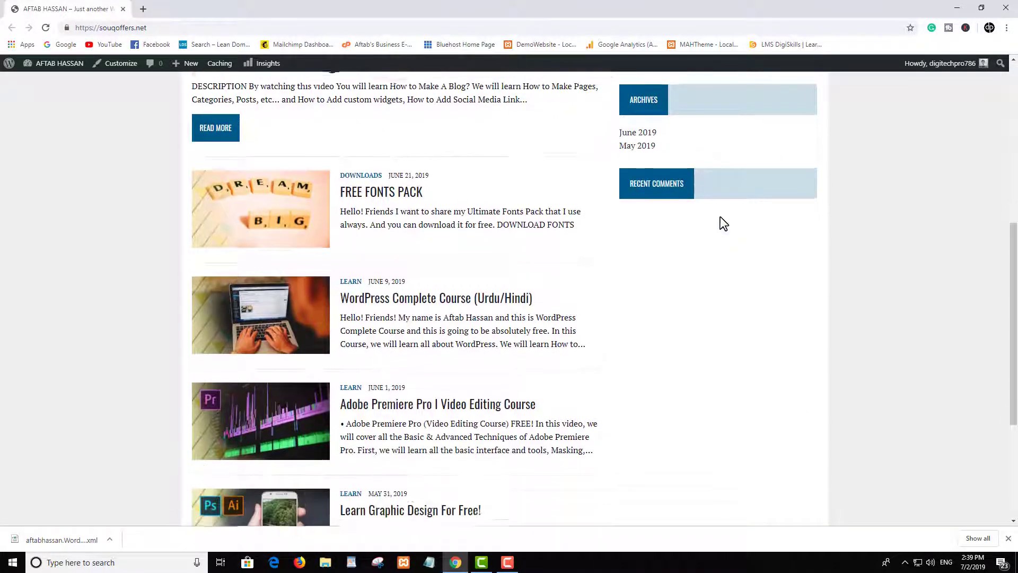
{"action": "scroll", "coordinate": [723, 231], "scroll_direction": "up", "scroll_amount": 6}
{"action": "scroll", "coordinate": [724, 233], "scroll_direction": "up", "scroll_amount": 2}
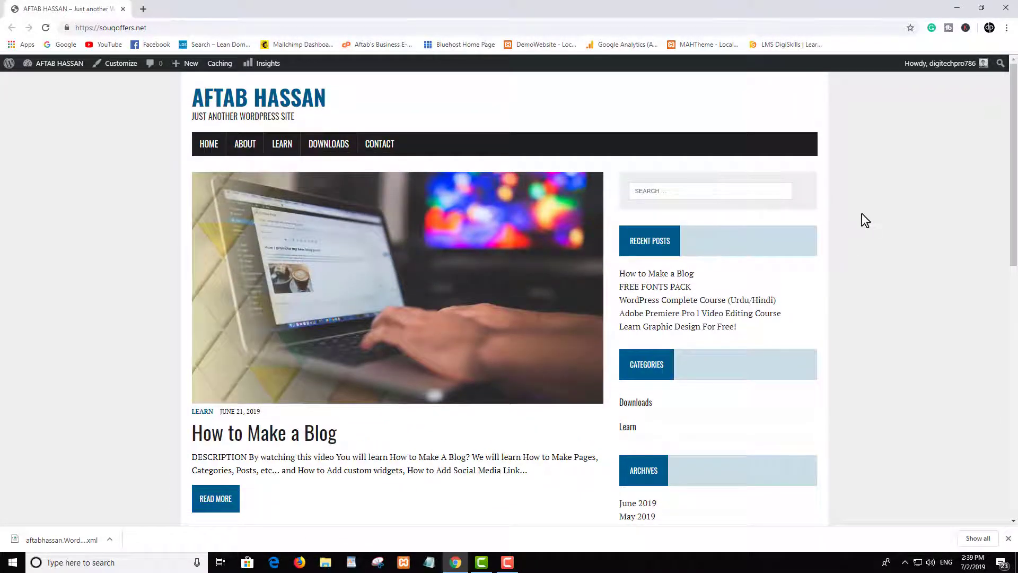
{"action": "scroll", "coordinate": [858, 215], "scroll_direction": "down", "scroll_amount": 1}
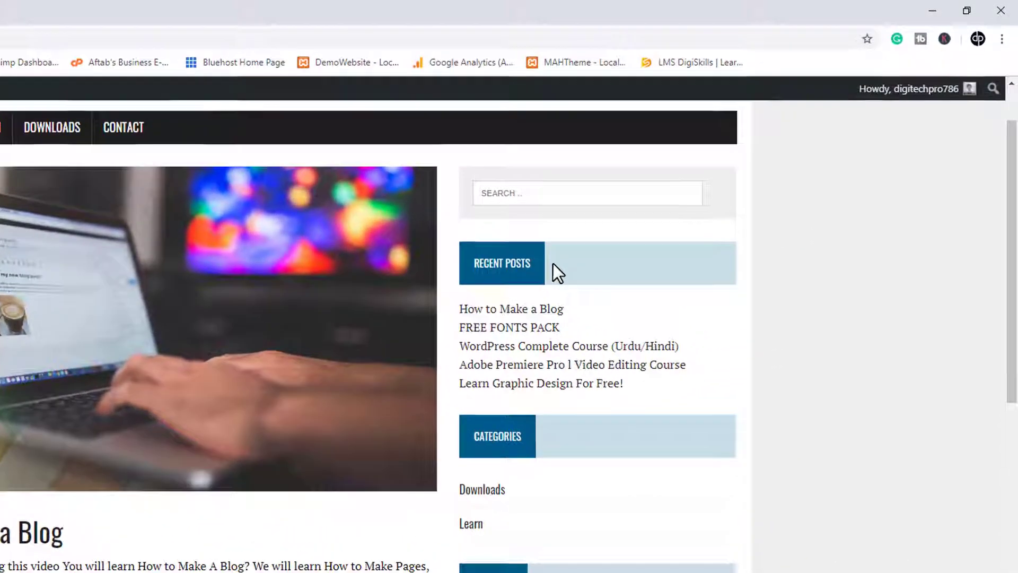
{"action": "scroll", "coordinate": [562, 454], "scroll_direction": "down", "scroll_amount": 1}
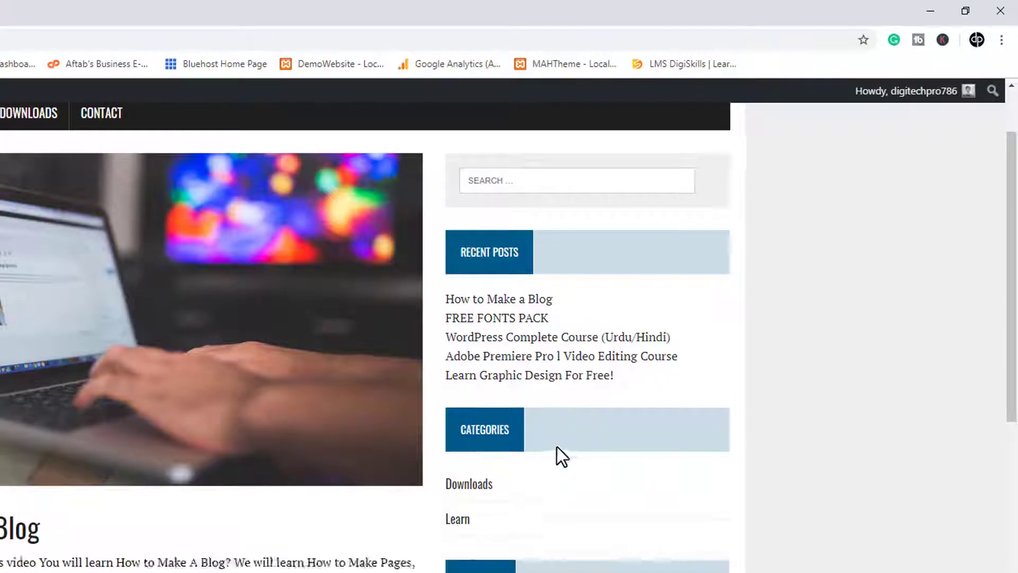
{"action": "scroll", "coordinate": [557, 447], "scroll_direction": "down", "scroll_amount": 4}
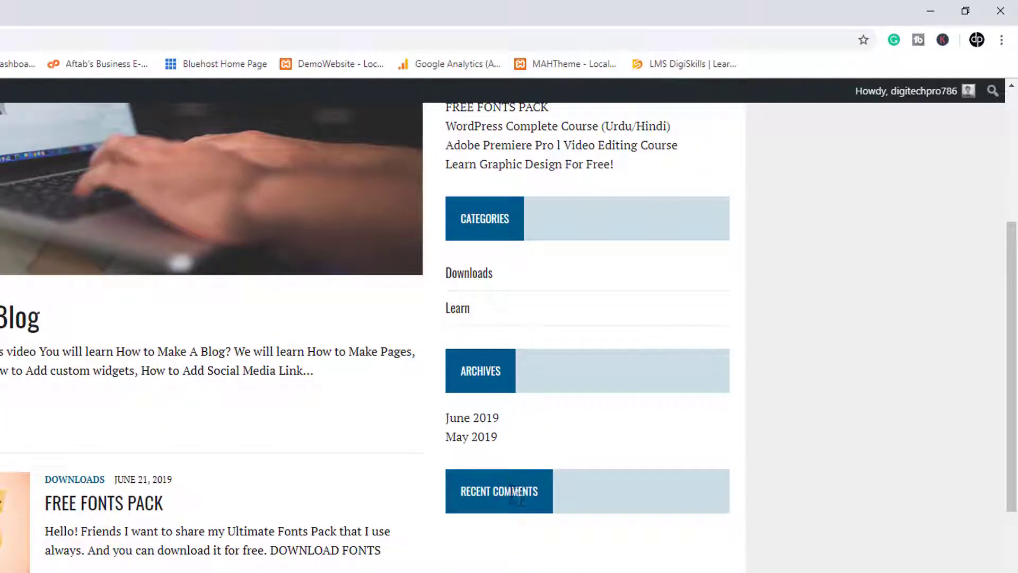
{"action": "scroll", "coordinate": [679, 474], "scroll_direction": "down", "scroll_amount": 2}
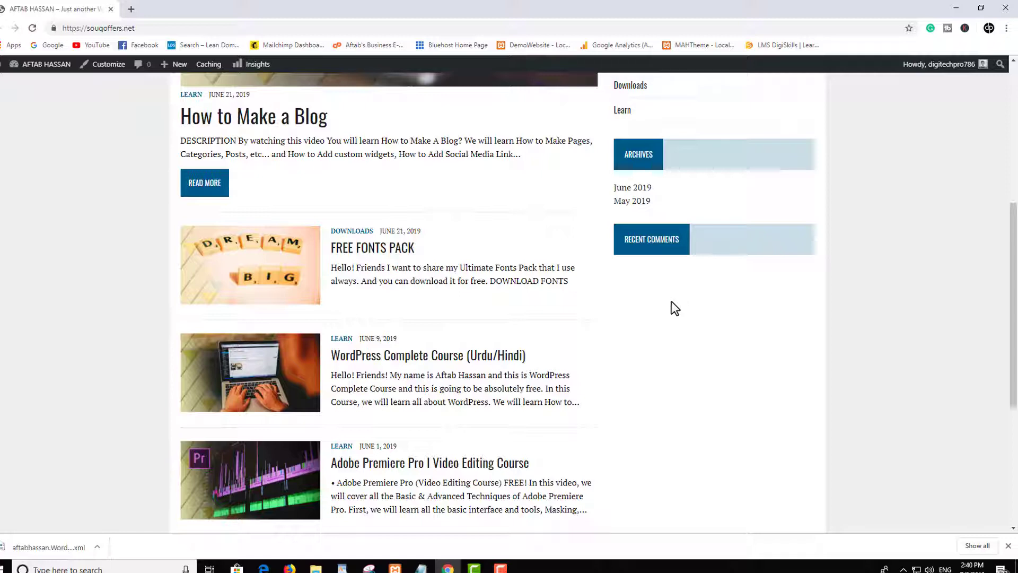
{"action": "scroll", "coordinate": [873, 273], "scroll_direction": "up", "scroll_amount": 6}
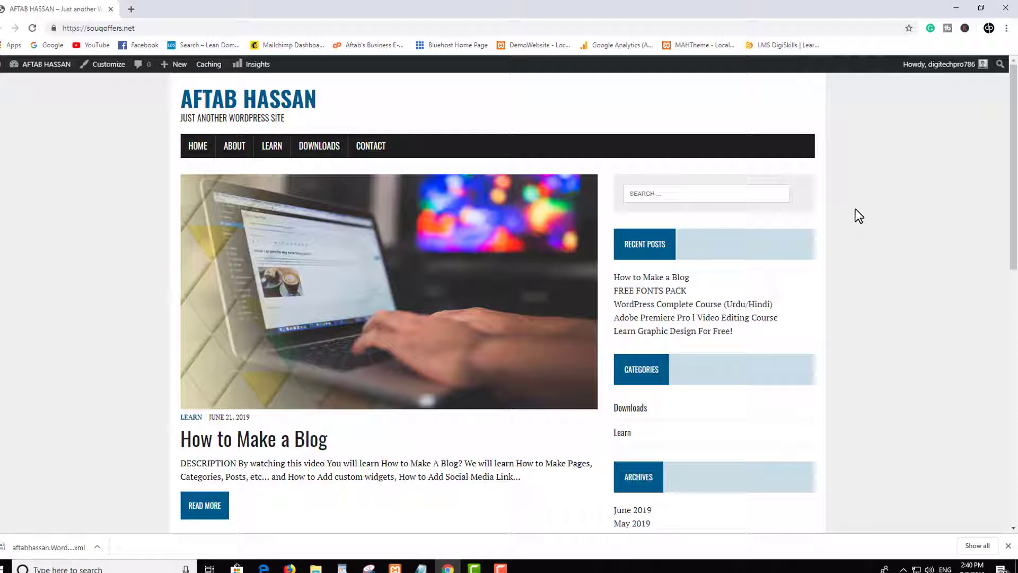
{"action": "scroll", "coordinate": [774, 211], "scroll_direction": "down", "scroll_amount": 5}
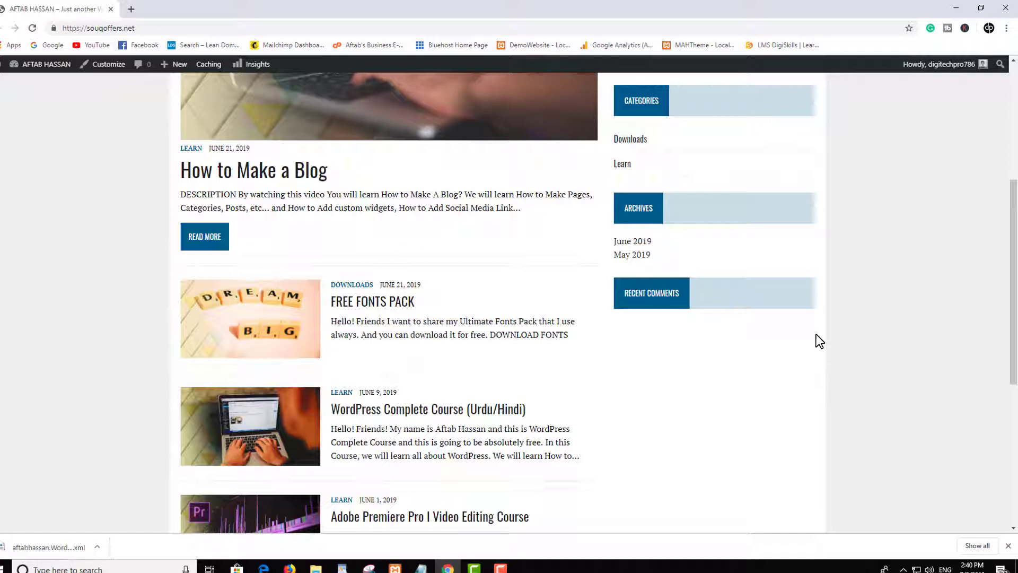
{"action": "scroll", "coordinate": [954, 342], "scroll_direction": "up", "scroll_amount": 5}
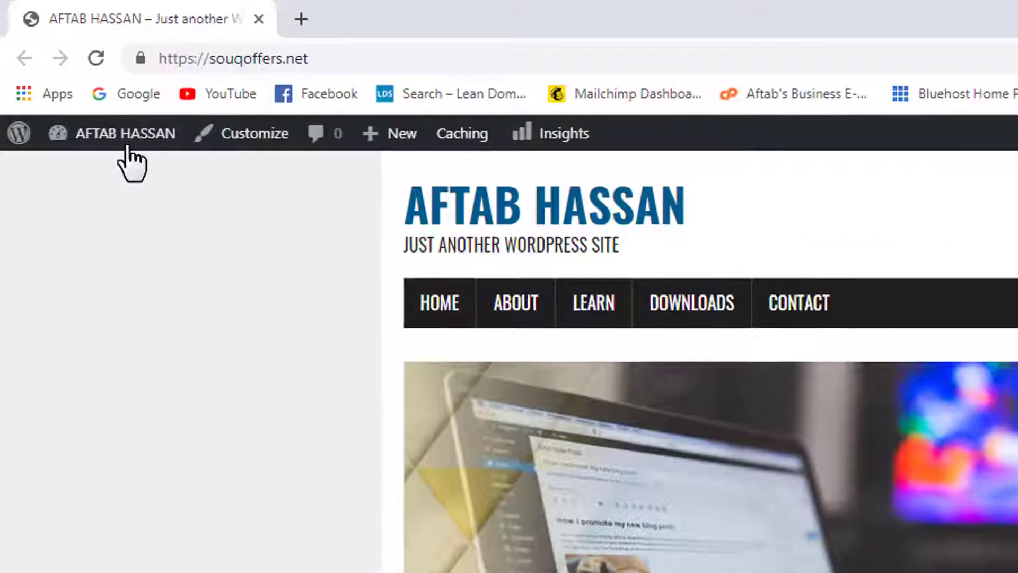
- Go to the souqoffers.net Dashboard, then its Plugins > Add New page
{"action": "mouse_move", "coordinate": [69, 88]}
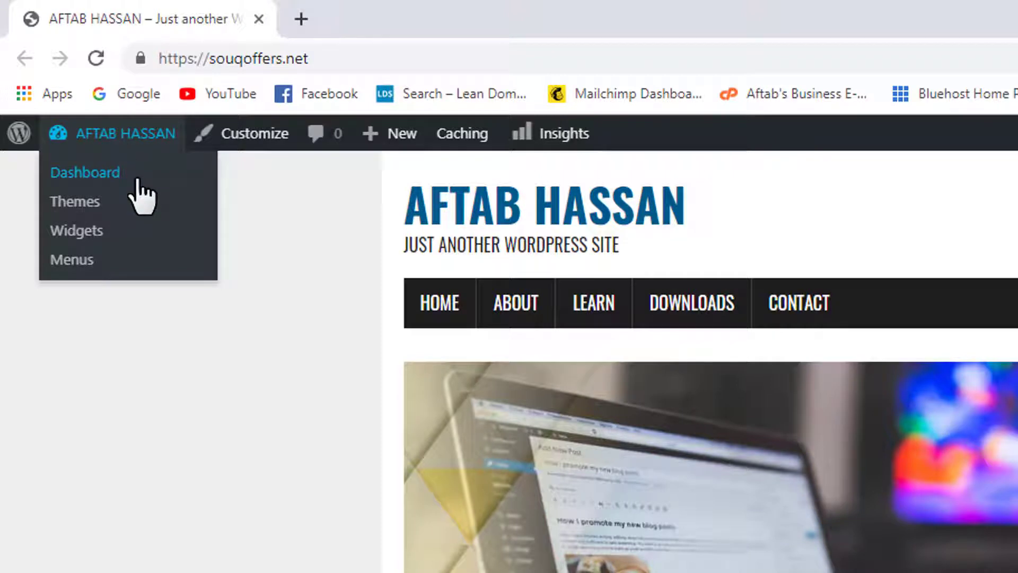
{"action": "left_click", "coordinate": [136, 180]}
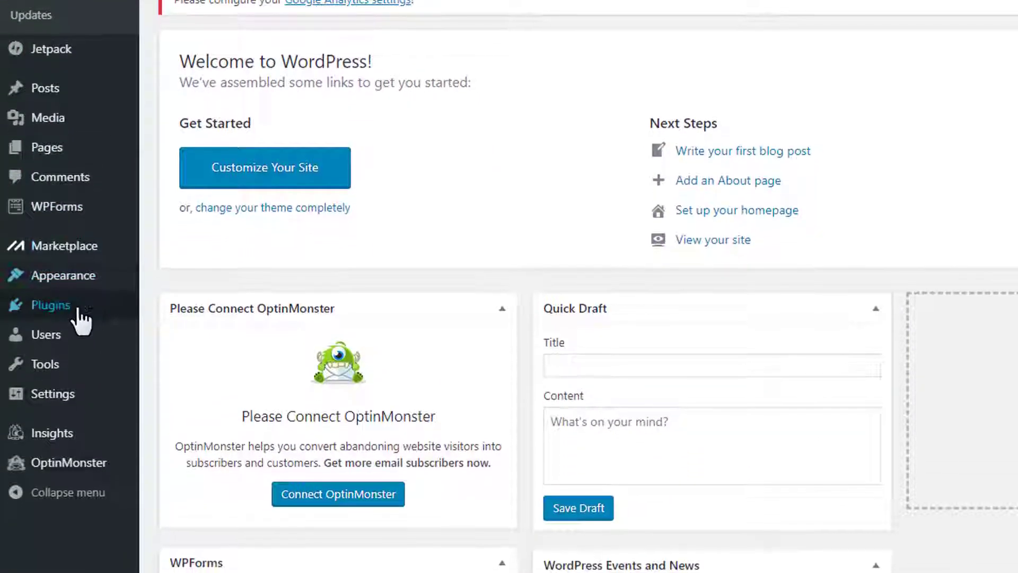
{"action": "mouse_move", "coordinate": [77, 496]}
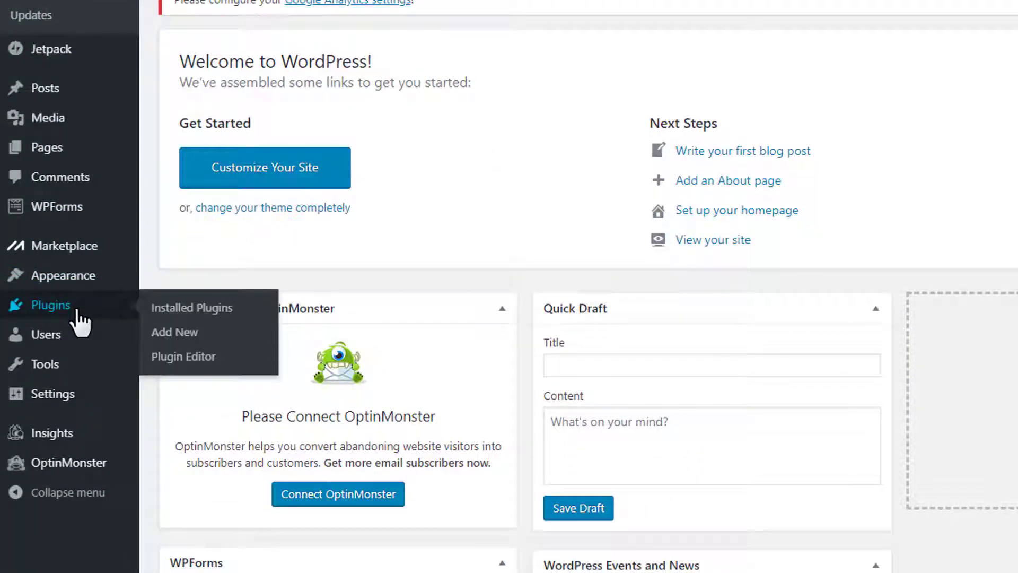
{"action": "left_click", "coordinate": [209, 334]}
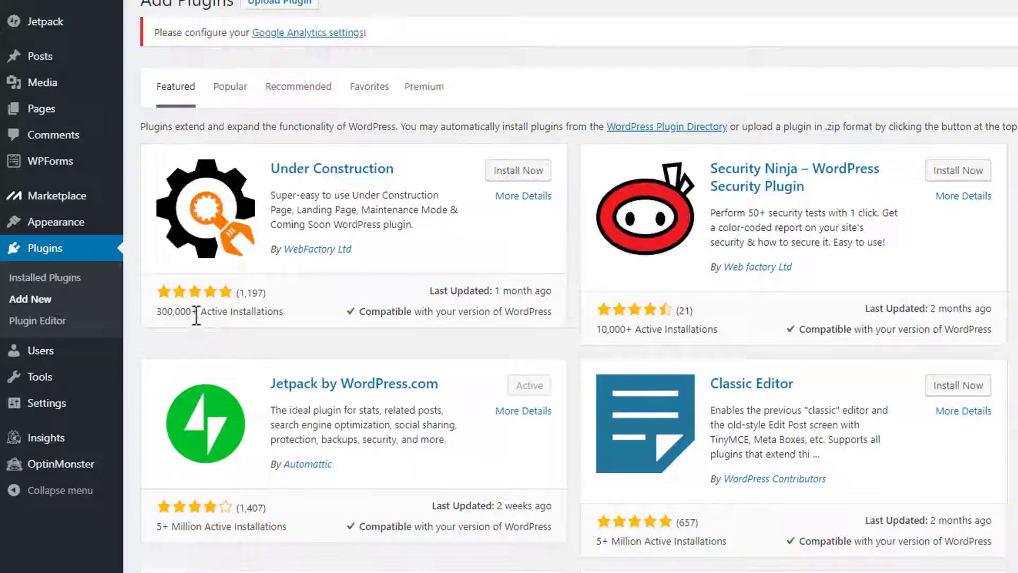
- Search the plugin directory for 'mailchimp for wp'
{"action": "scroll", "coordinate": [696, 342], "scroll_direction": "down", "scroll_amount": 5}
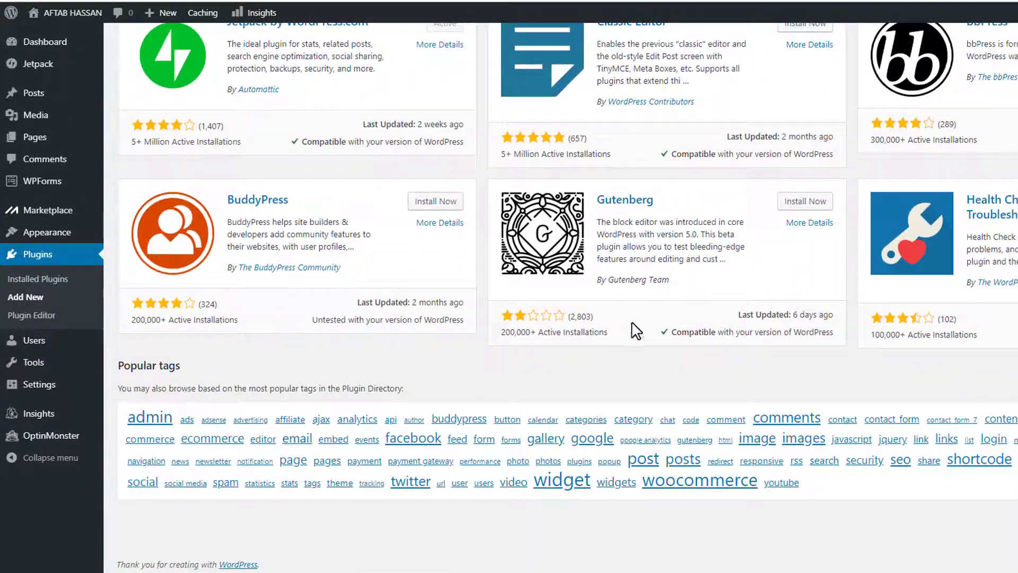
{"action": "scroll", "coordinate": [634, 266], "scroll_direction": "up", "scroll_amount": 7}
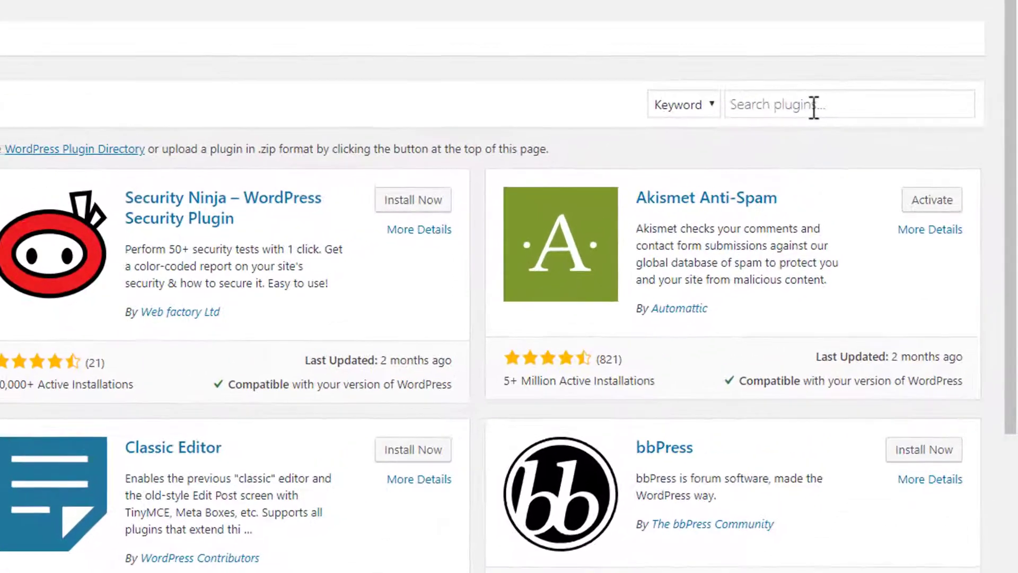
{"action": "left_click", "coordinate": [832, 106]}
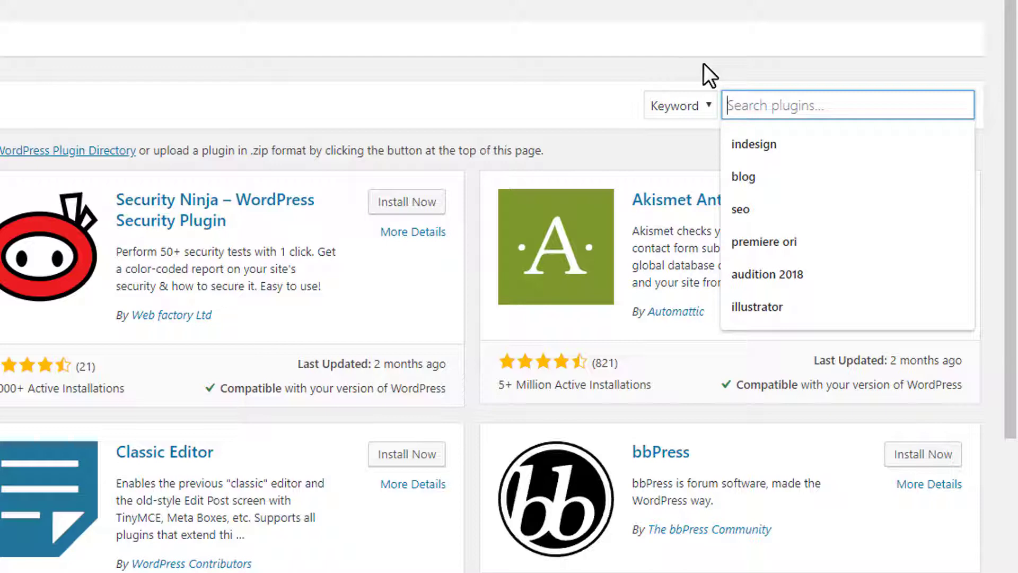
{"action": "type", "text": "mailchimp for wp"}
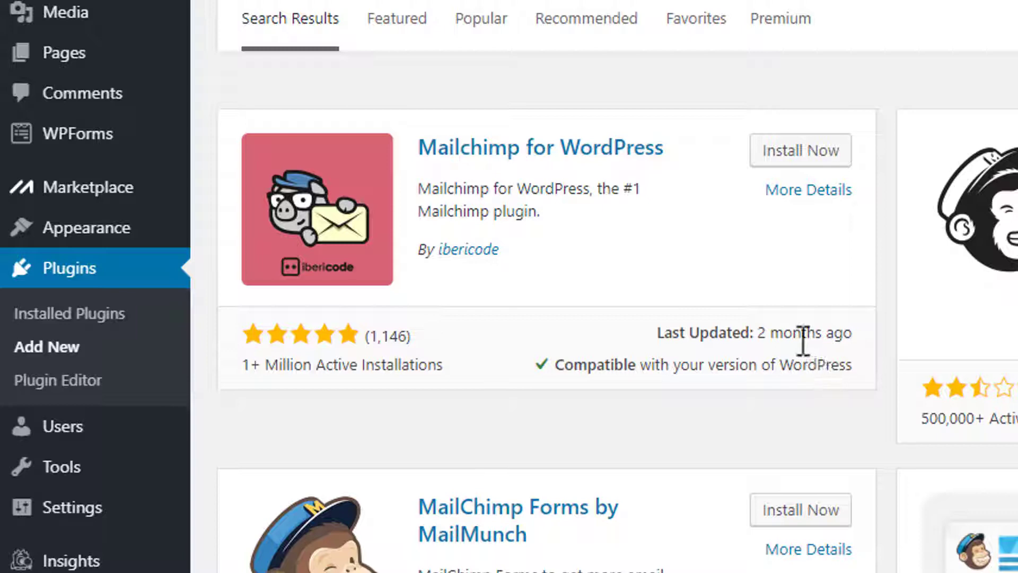
- Install and activate the Mailchimp for WordPress plugin
{"action": "left_click", "coordinate": [787, 169]}
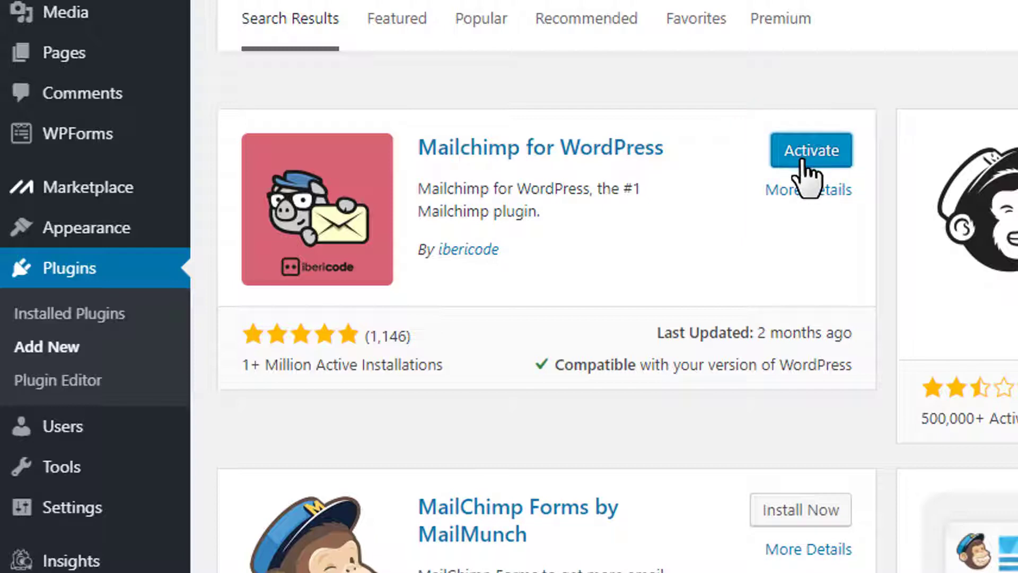
{"action": "left_click", "coordinate": [803, 161]}
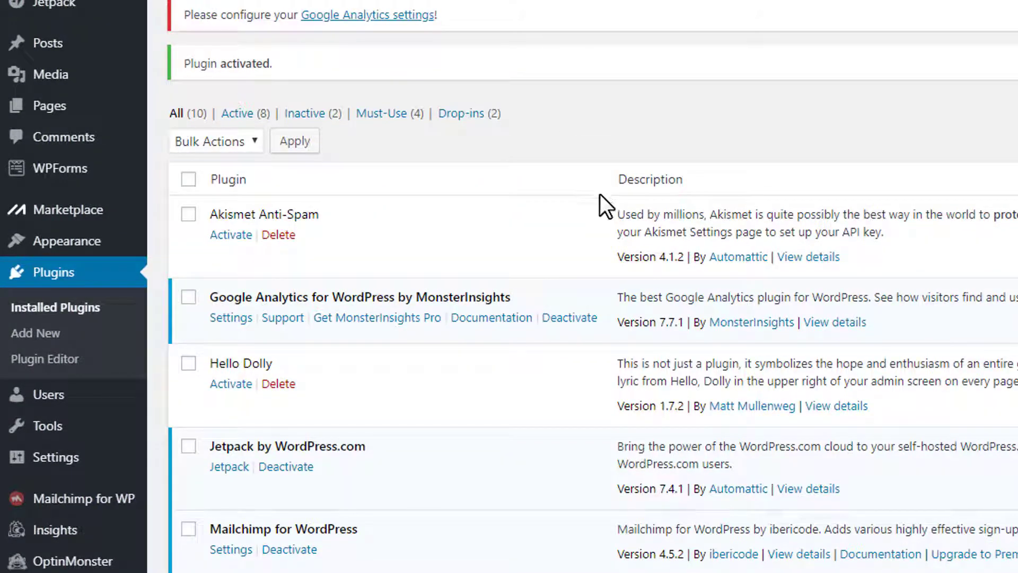
{"action": "scroll", "coordinate": [569, 249], "scroll_direction": "down", "scroll_amount": 5}
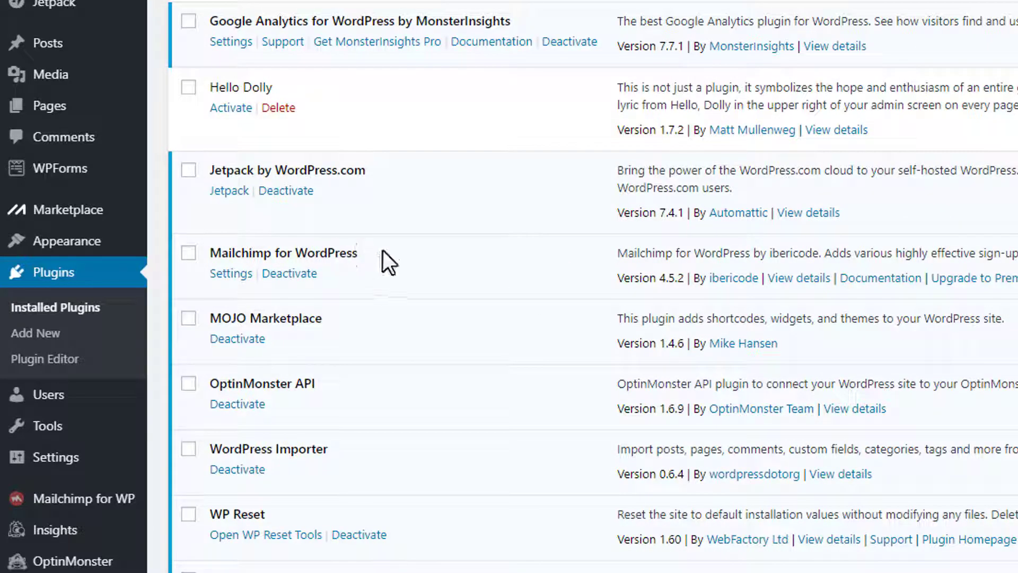
{"action": "scroll", "coordinate": [394, 259], "scroll_direction": "up", "scroll_amount": 5}
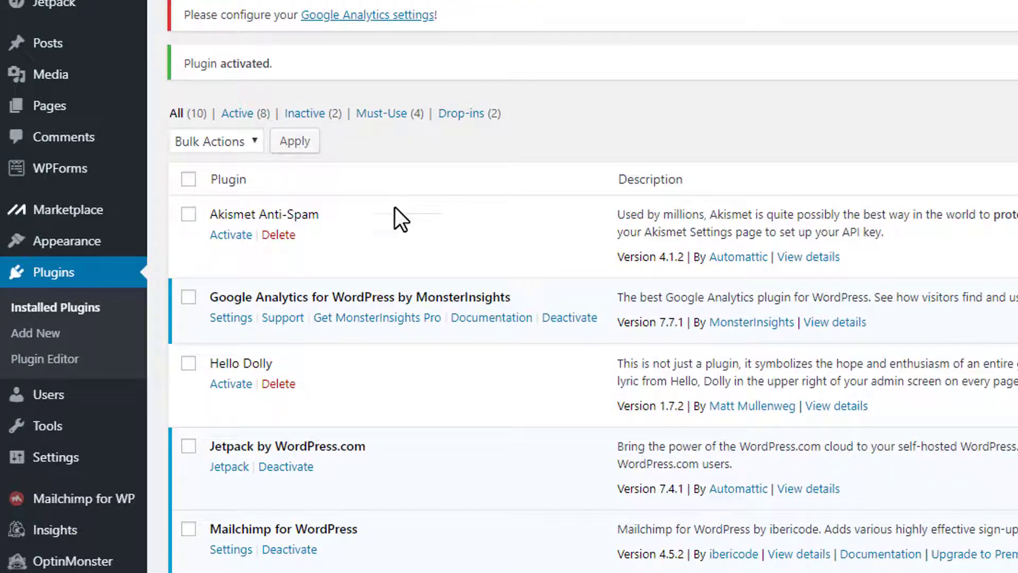
- Open the plugin's Mailchimp general settings from the Mailchimp for WP admin menu
{"action": "scroll", "coordinate": [402, 338], "scroll_direction": "down", "scroll_amount": 5}
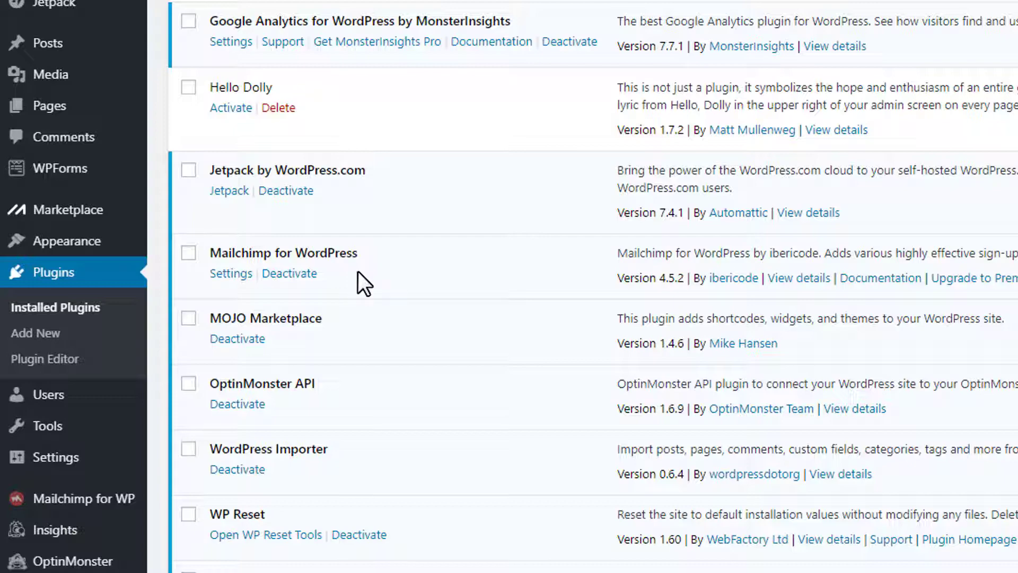
{"action": "scroll", "coordinate": [329, 287], "scroll_direction": "down", "scroll_amount": 2}
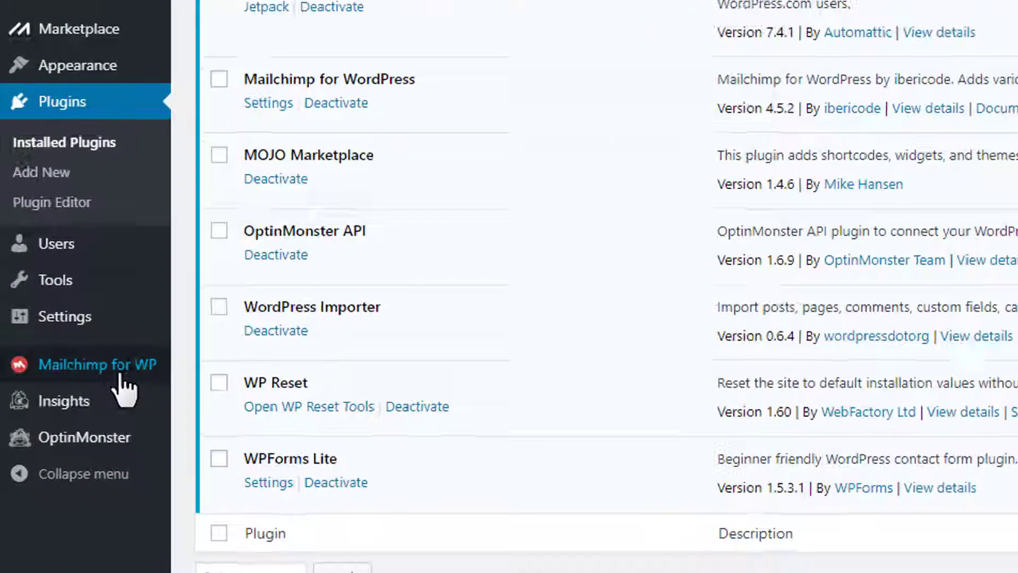
{"action": "mouse_move", "coordinate": [106, 385]}
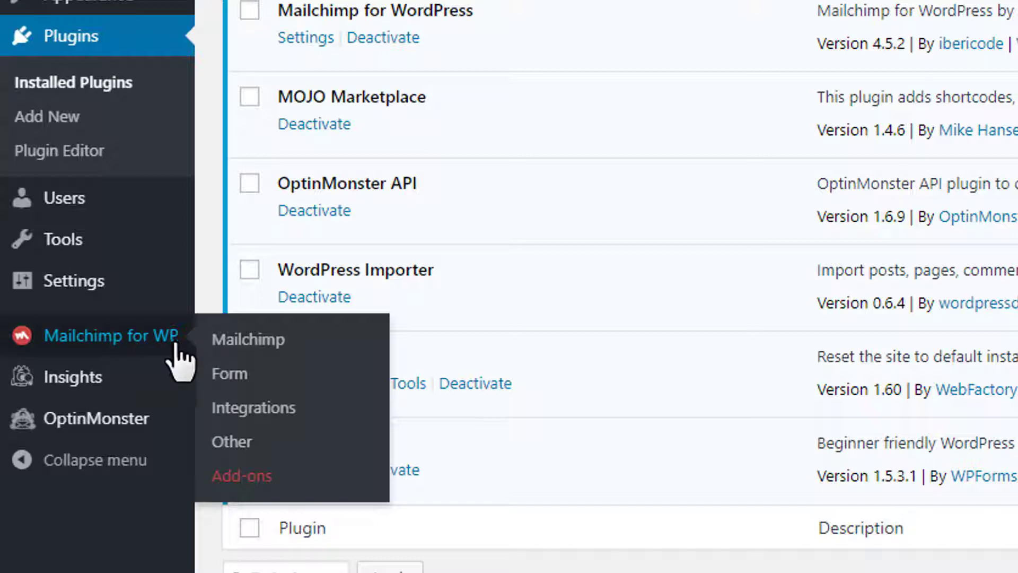
{"action": "left_click", "coordinate": [311, 342]}
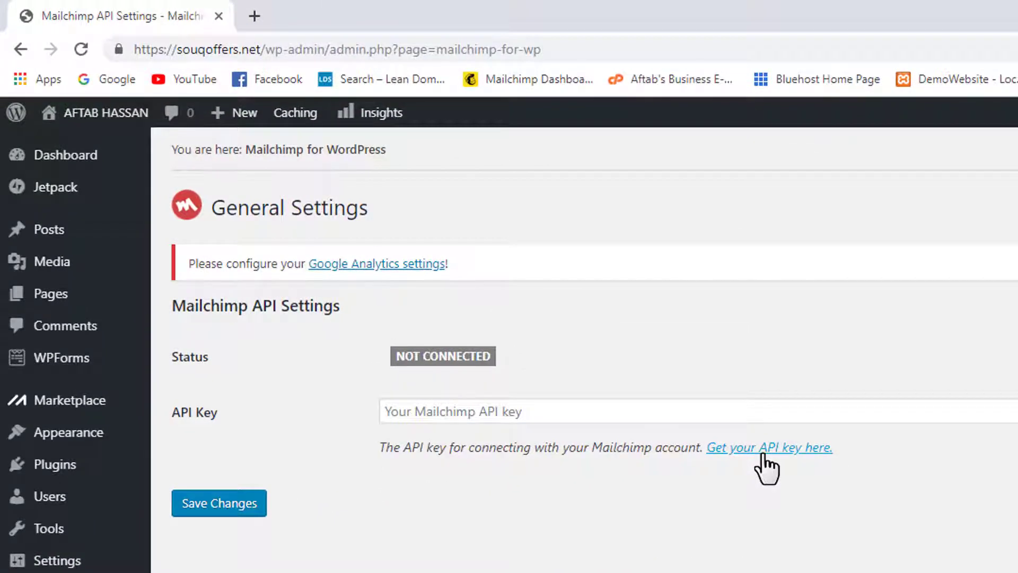
- Follow 'Get your API key here' to Mailchimp's page listing the existing API key
{"action": "left_click", "coordinate": [764, 450]}
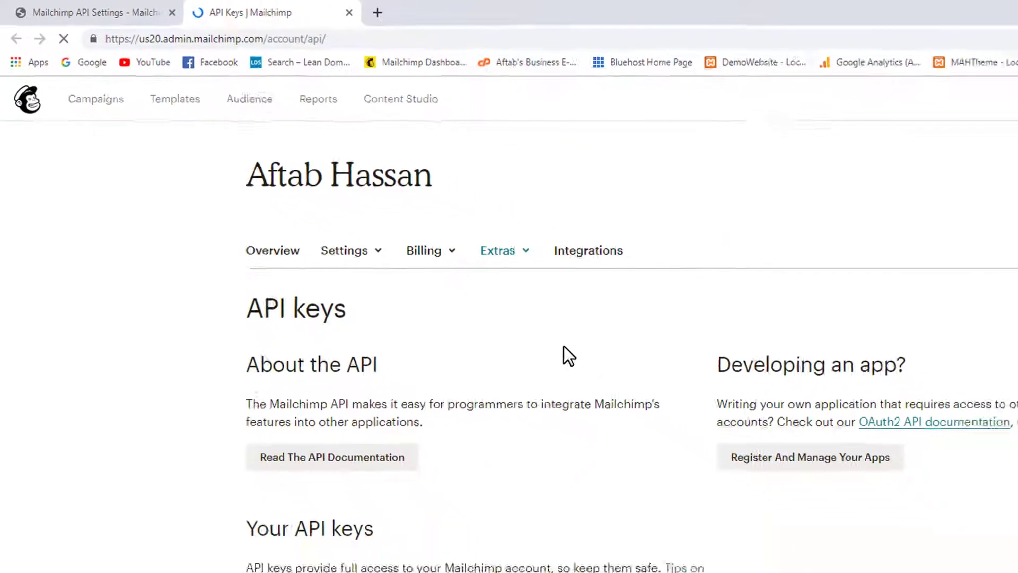
{"action": "scroll", "coordinate": [564, 346], "scroll_direction": "down", "scroll_amount": 3}
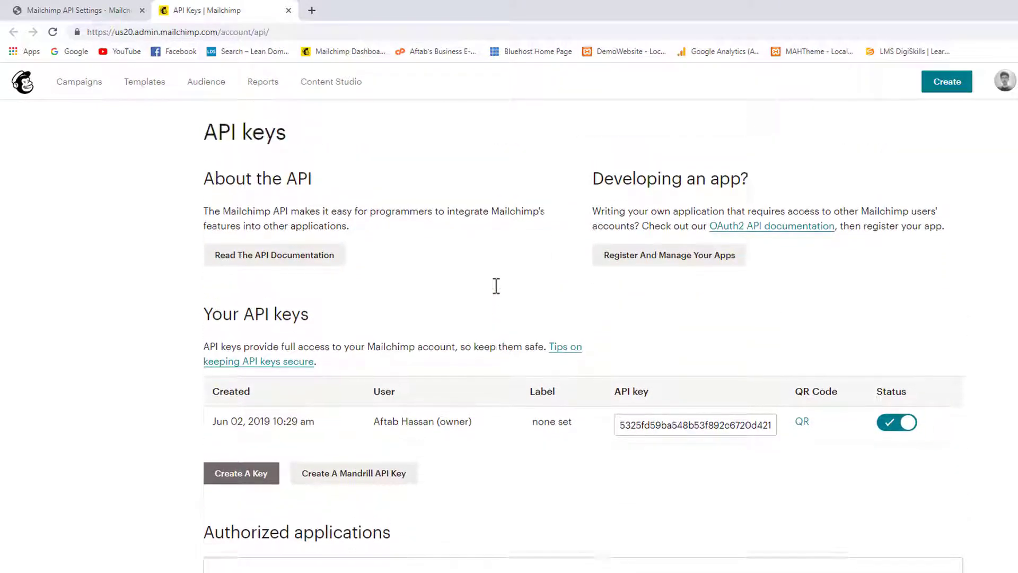
{"action": "scroll", "coordinate": [496, 287], "scroll_direction": "up", "scroll_amount": 1}
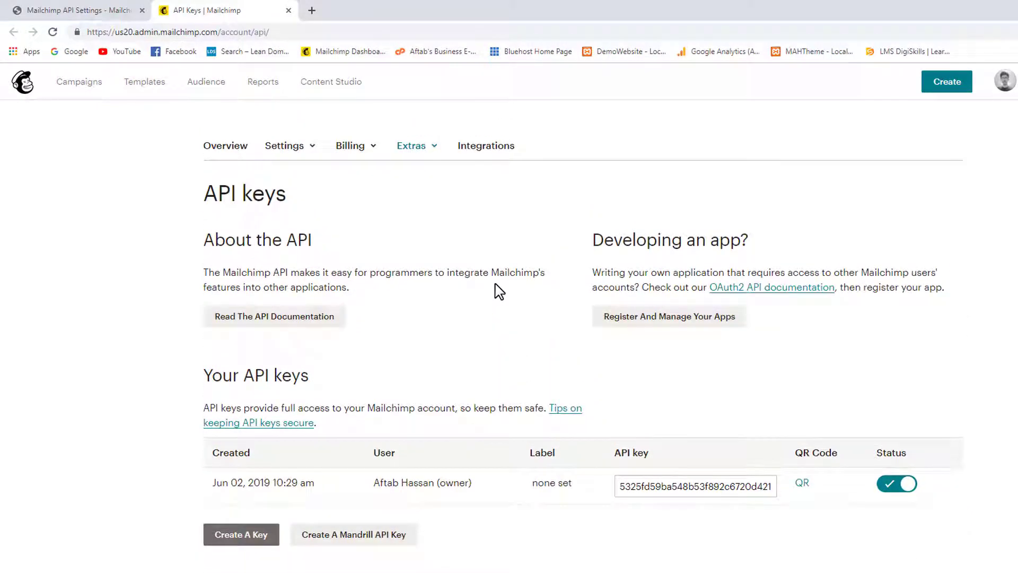
{"action": "scroll", "coordinate": [497, 289], "scroll_direction": "down", "scroll_amount": 4}
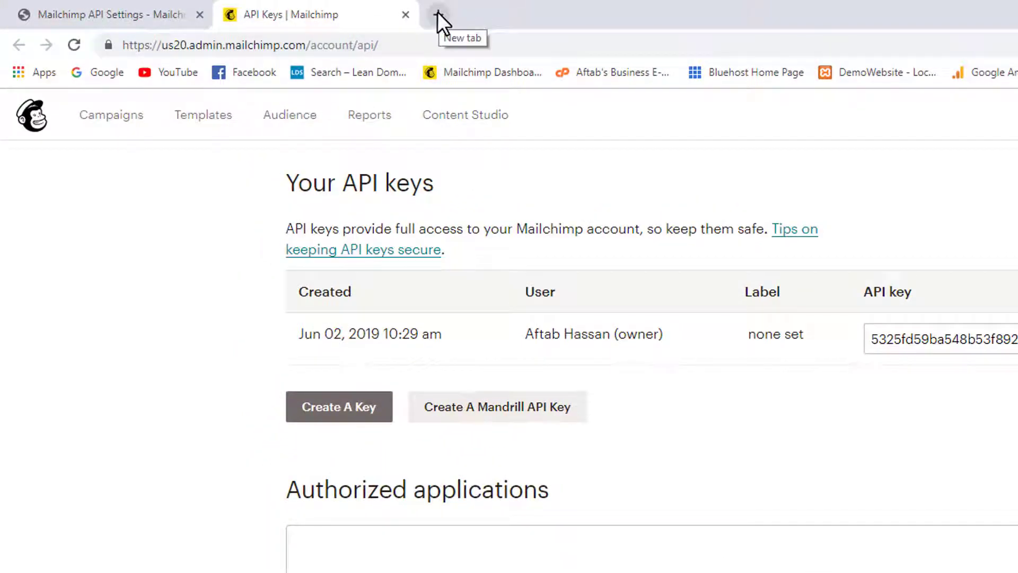
- Load mailchimp.com in a new Chrome tab and open the account menu
{"action": "left_click", "coordinate": [438, 14]}
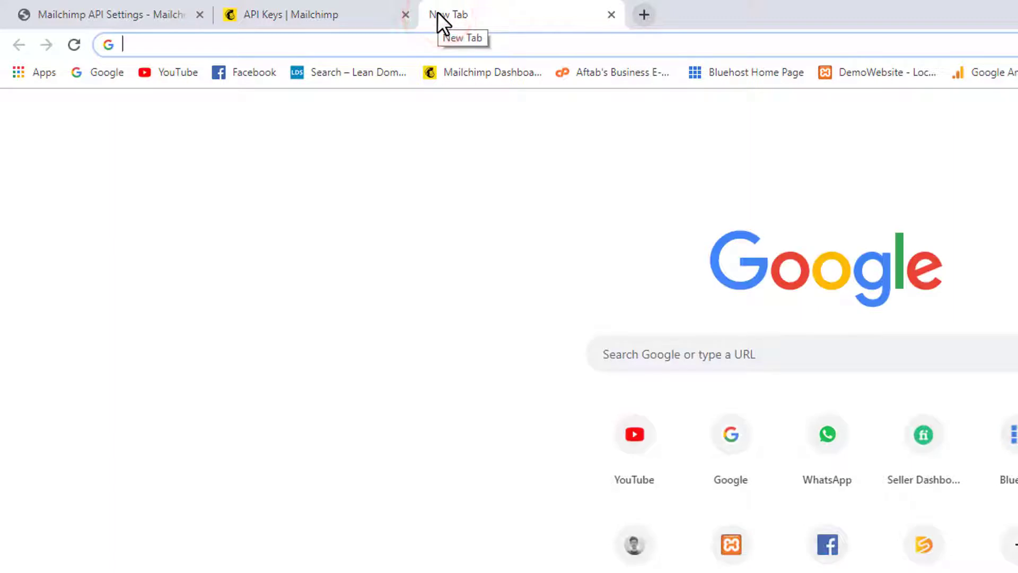
{"action": "type", "text": "mailchimp.com"}
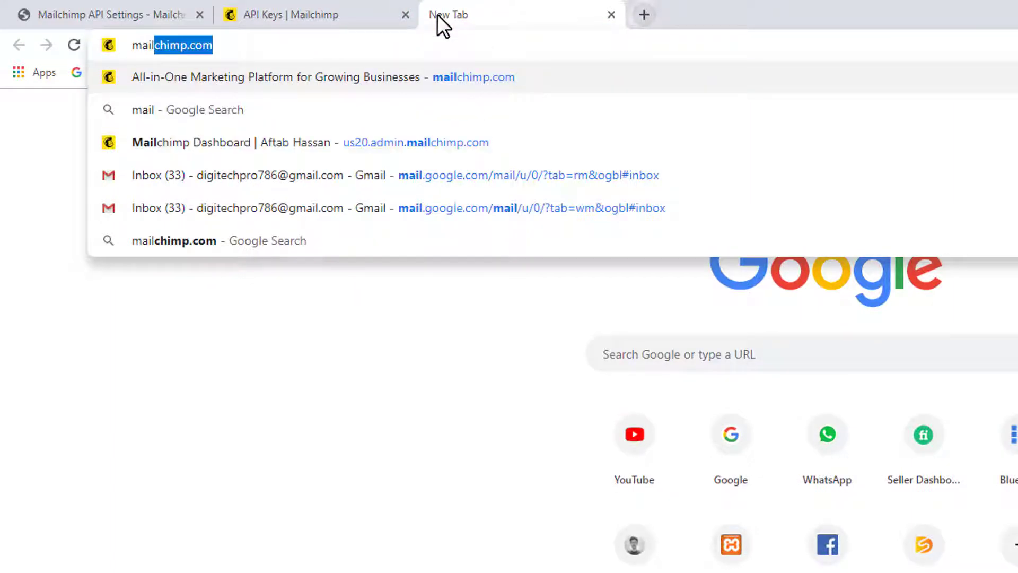
{"action": "key", "text": "Return"}
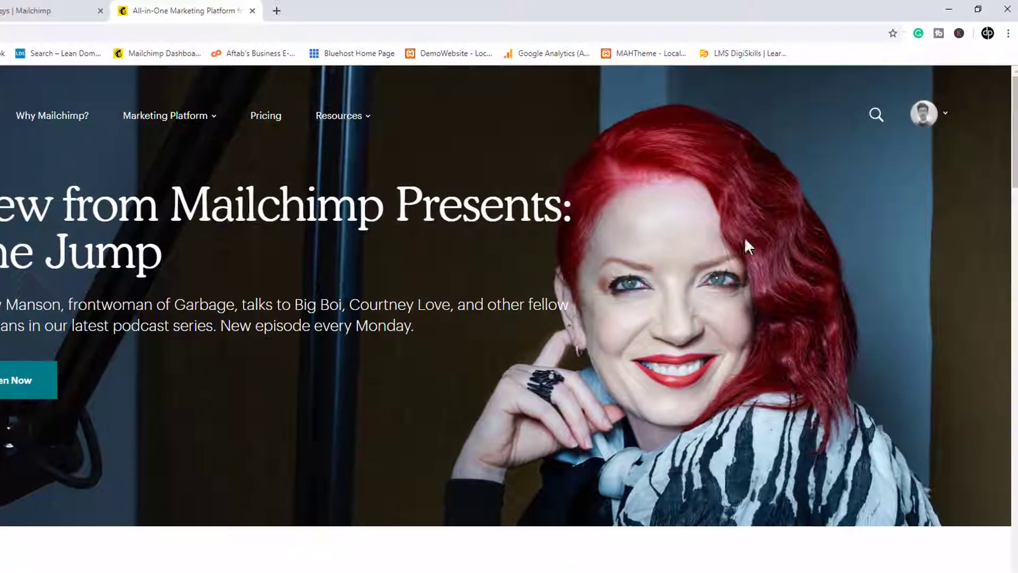
{"action": "left_click", "coordinate": [932, 126]}
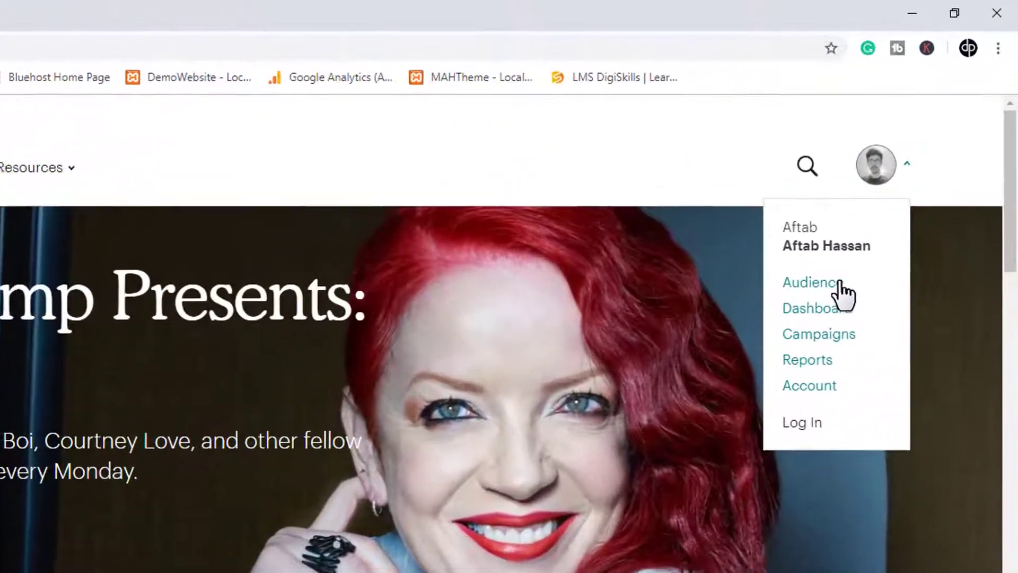
- Go from the Mailchimp Dashboard to the account Profile page and expand its Extras menu
{"action": "left_click", "coordinate": [822, 314]}
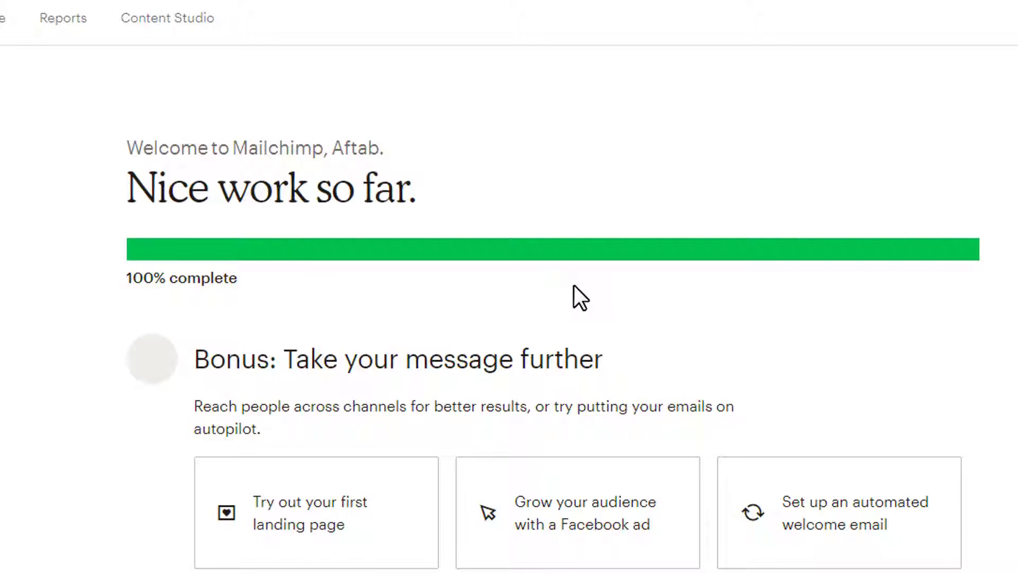
{"action": "scroll", "coordinate": [576, 292], "scroll_direction": "down", "scroll_amount": 5}
{"action": "scroll", "coordinate": [583, 340], "scroll_direction": "up", "scroll_amount": 5}
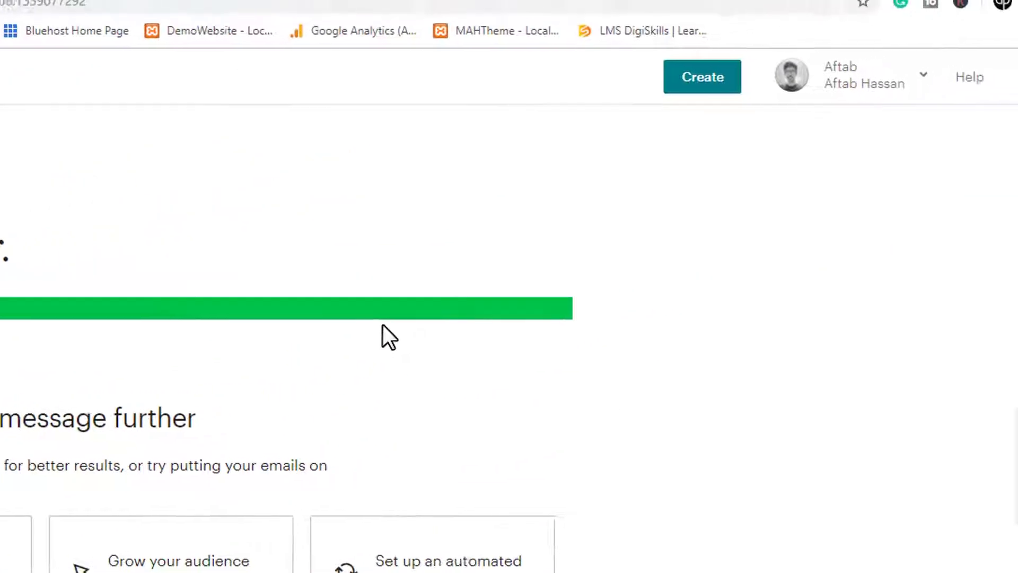
{"action": "left_click", "coordinate": [828, 91]}
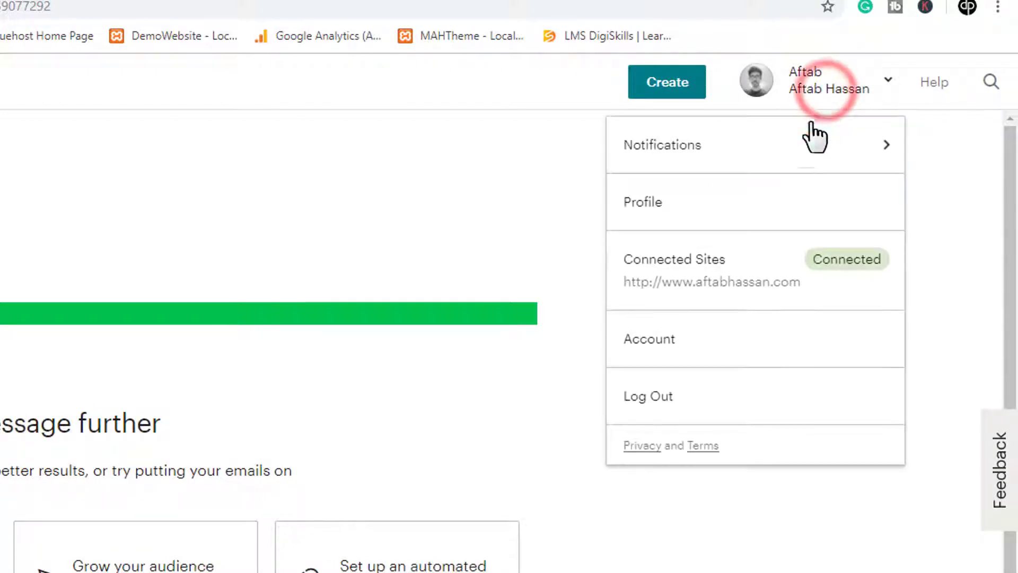
{"action": "left_click", "coordinate": [733, 208]}
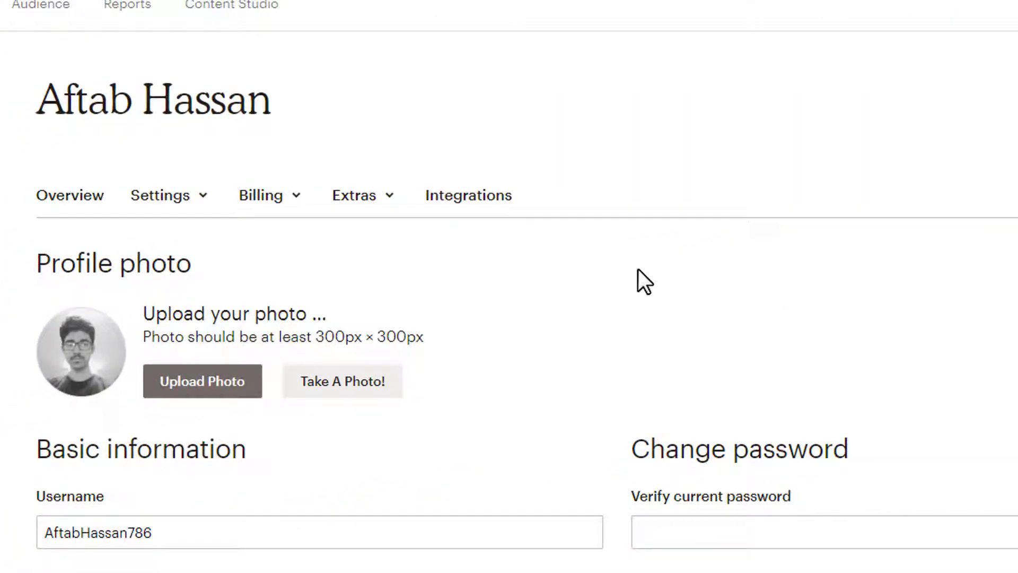
{"action": "left_click", "coordinate": [386, 197]}
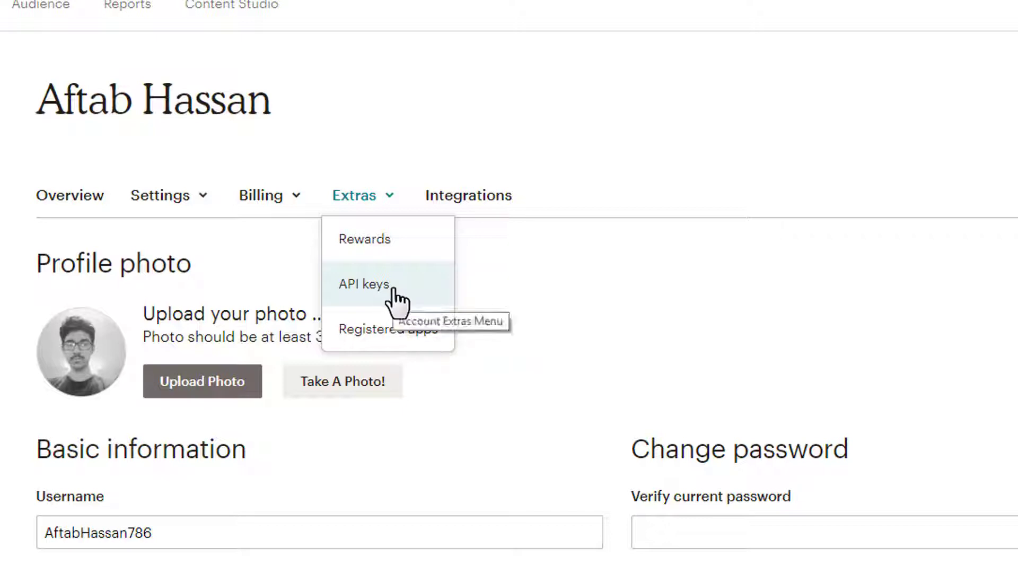
- Open Extras > API keys and copy the existing key created Jun 02, 2019
{"action": "left_click", "coordinate": [395, 289]}
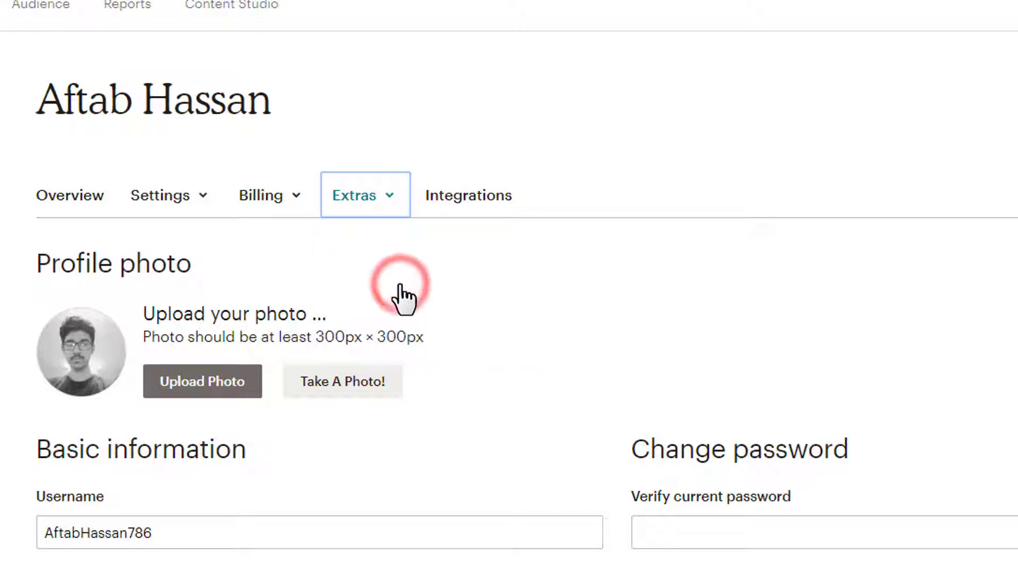
{"action": "scroll", "coordinate": [432, 299], "scroll_direction": "down", "scroll_amount": 4}
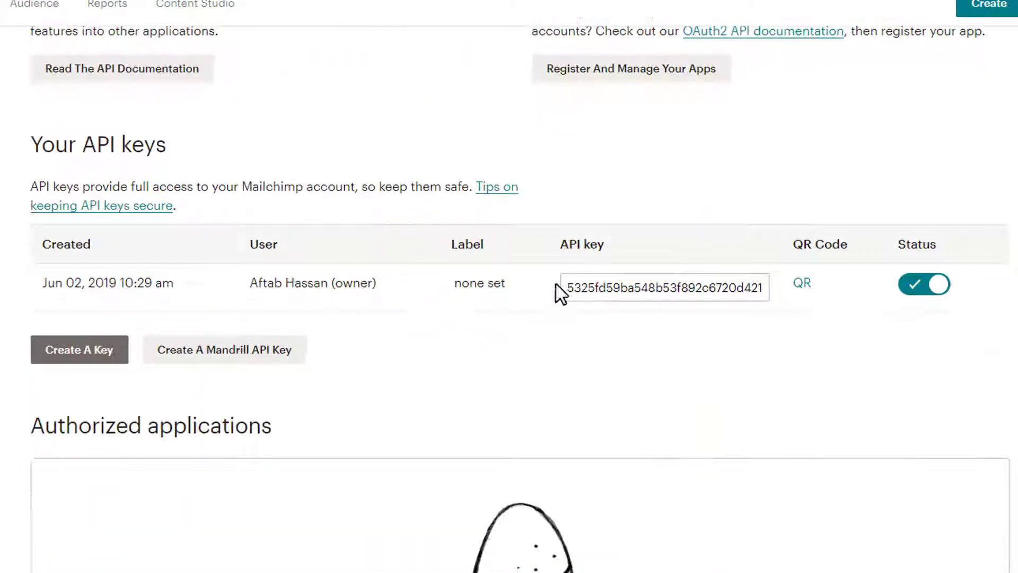
{"action": "scroll", "coordinate": [663, 342], "scroll_direction": "up", "scroll_amount": 2}
{"action": "scroll", "coordinate": [548, 285], "scroll_direction": "up", "scroll_amount": 2}
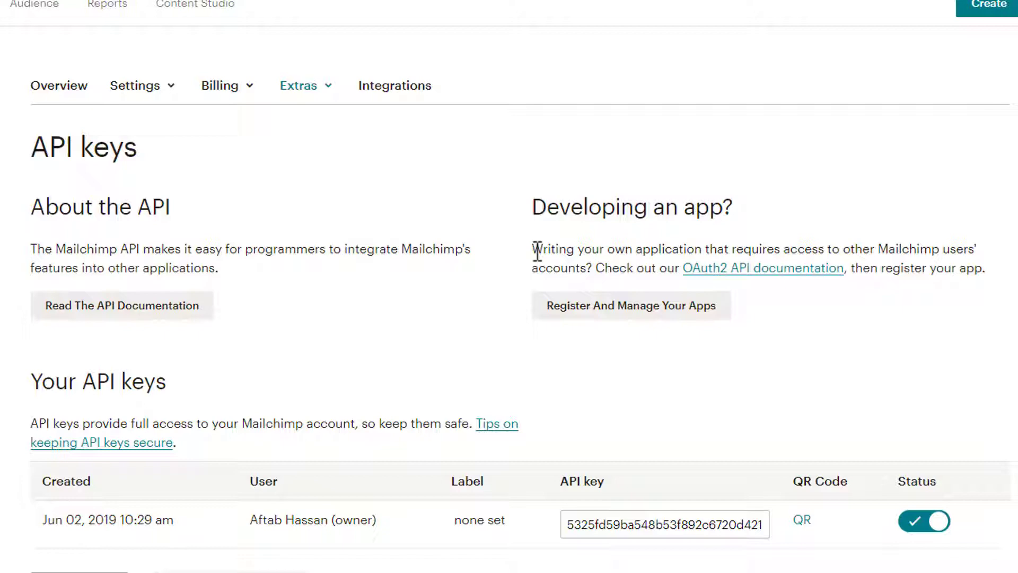
{"action": "scroll", "coordinate": [663, 353], "scroll_direction": "down", "scroll_amount": 2}
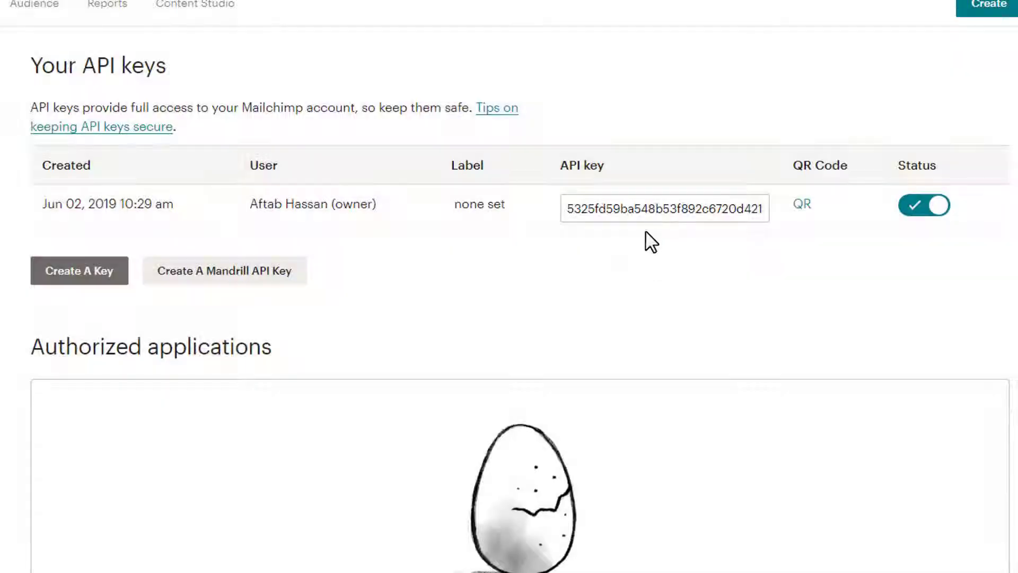
{"action": "scroll", "coordinate": [677, 472], "scroll_direction": "up", "scroll_amount": 1}
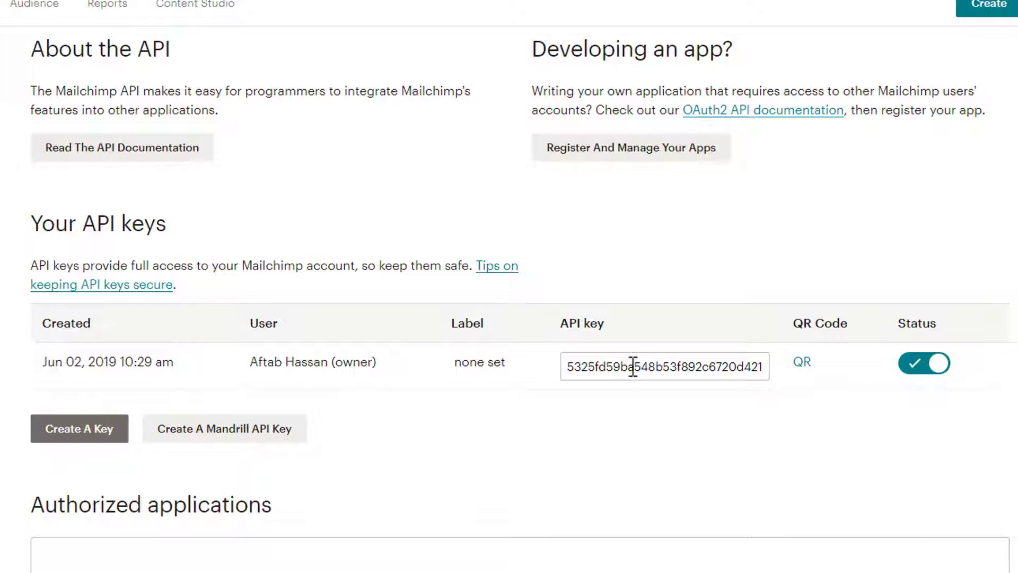
{"action": "double_click", "coordinate": [635, 366]}
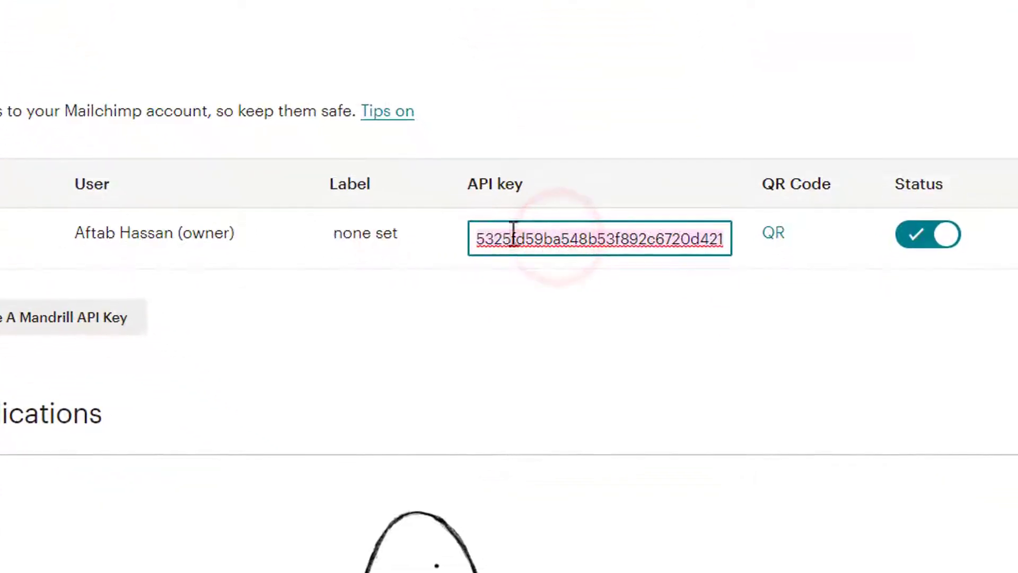
{"action": "right_click", "coordinate": [545, 240]}
{"action": "left_click", "coordinate": [625, 315]}
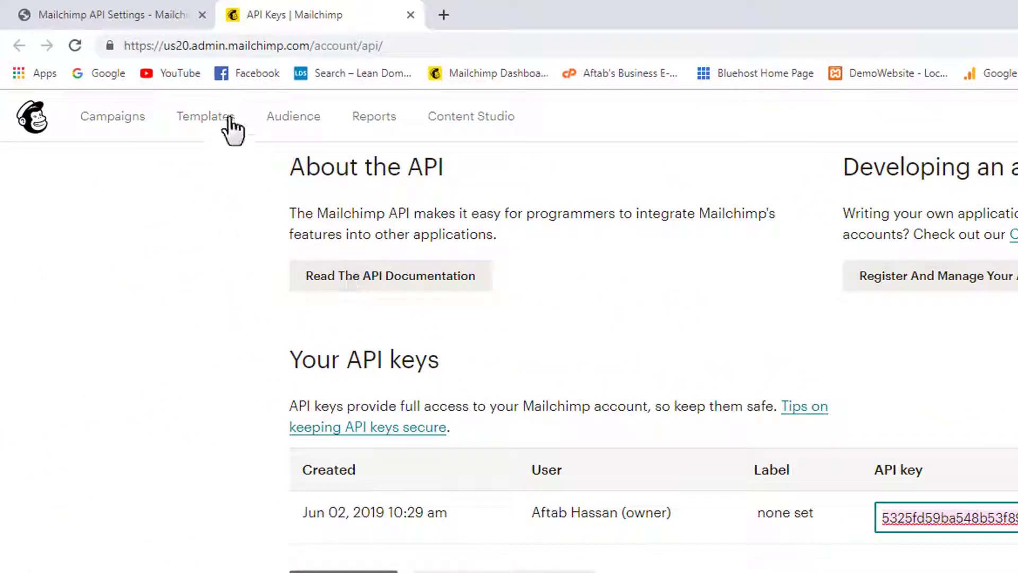
- Paste the copied key into the WordPress plugin's API Key field and save changes
{"action": "left_click", "coordinate": [136, 13]}
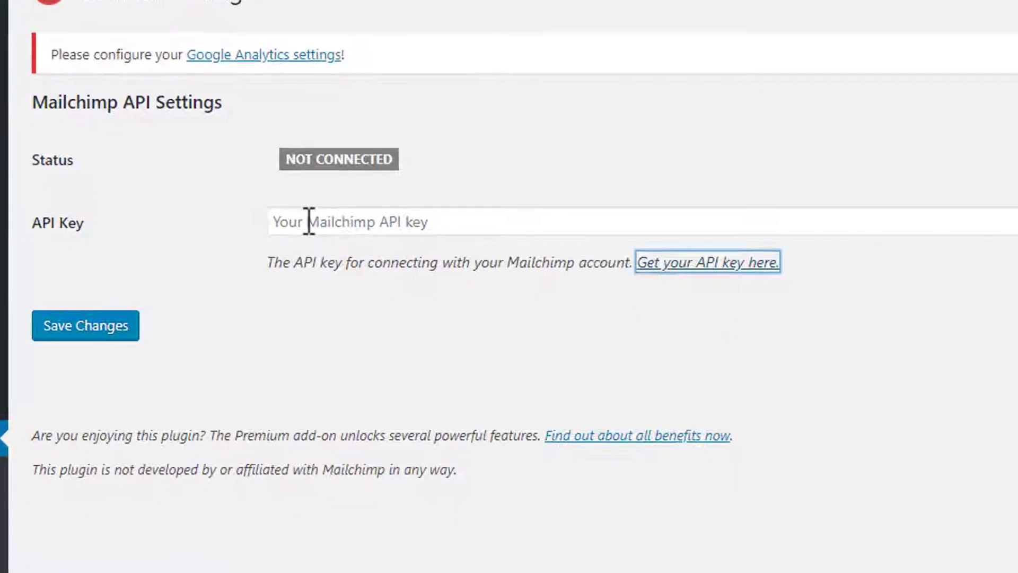
{"action": "right_click", "coordinate": [306, 220]}
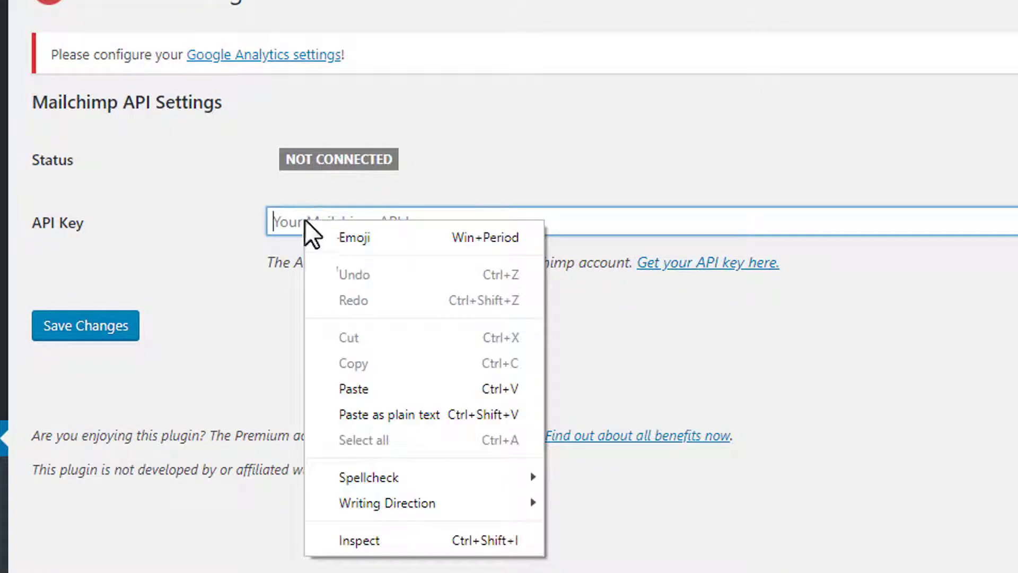
{"action": "left_click", "coordinate": [396, 395]}
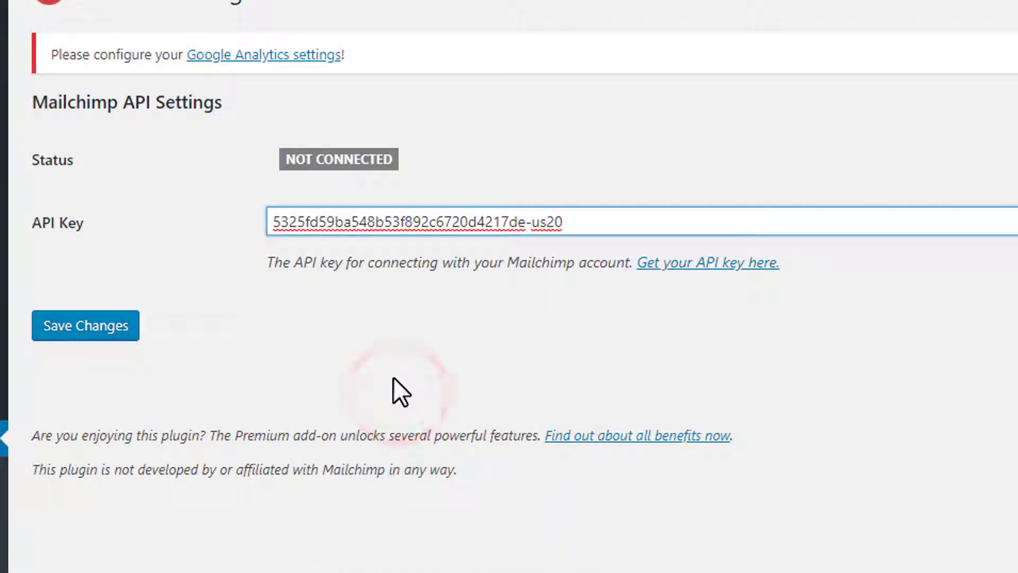
{"action": "left_click", "coordinate": [95, 335]}
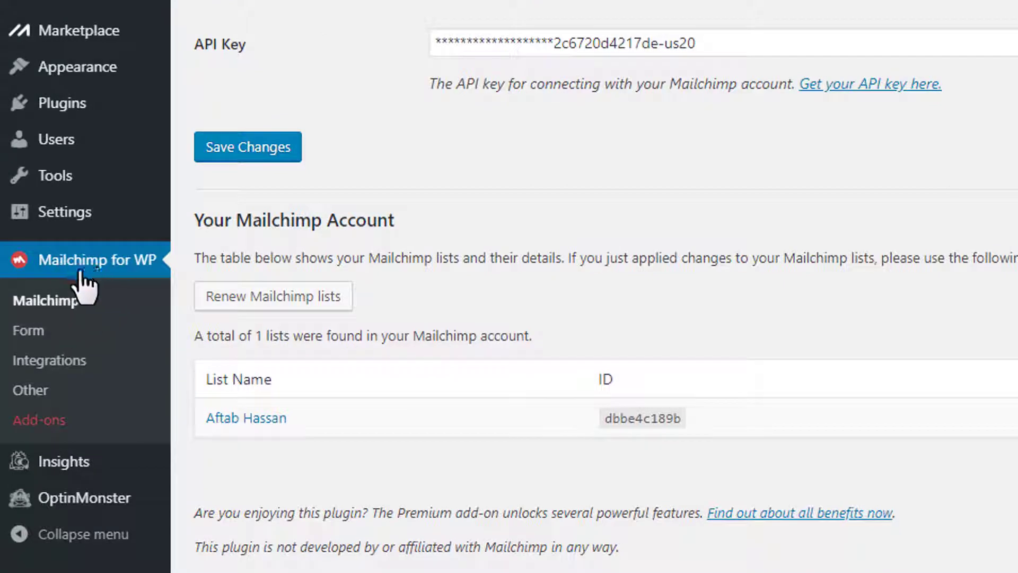
- Add a new Mailchimp for WP form titled 'Subscribe'
{"action": "left_click", "coordinate": [41, 333]}
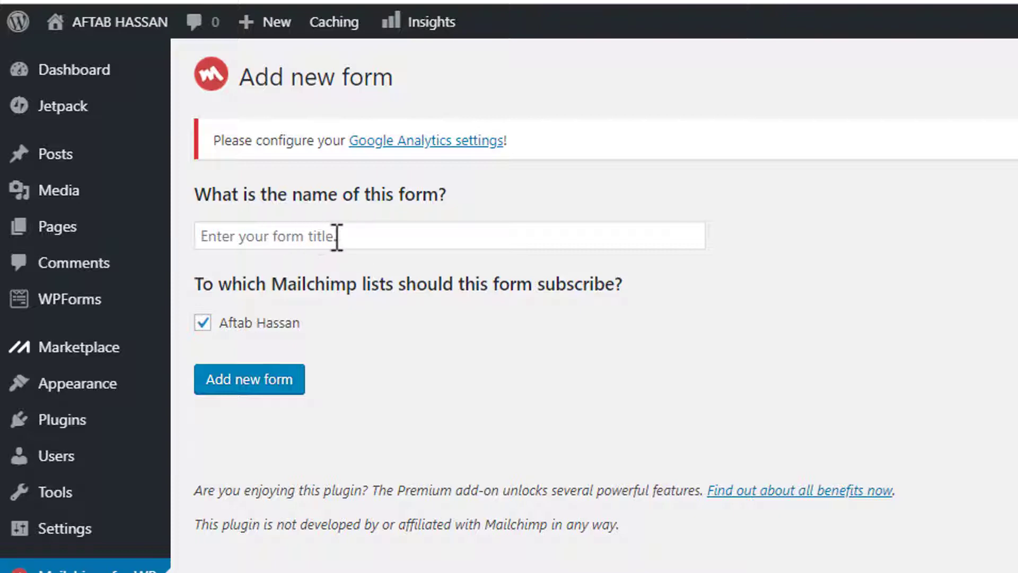
{"action": "left_click", "coordinate": [357, 234]}
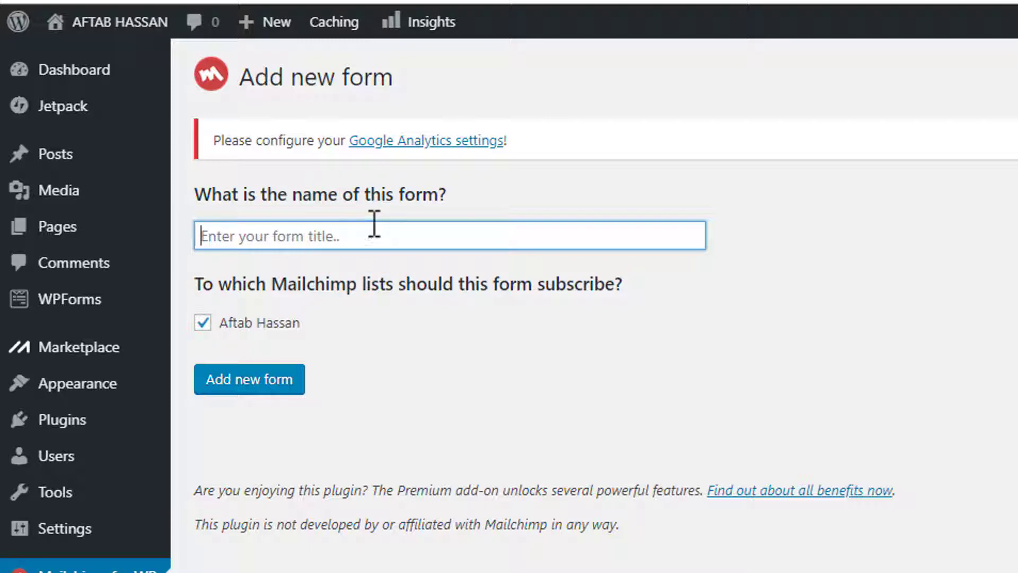
{"action": "type", "text": "Subscribe"}
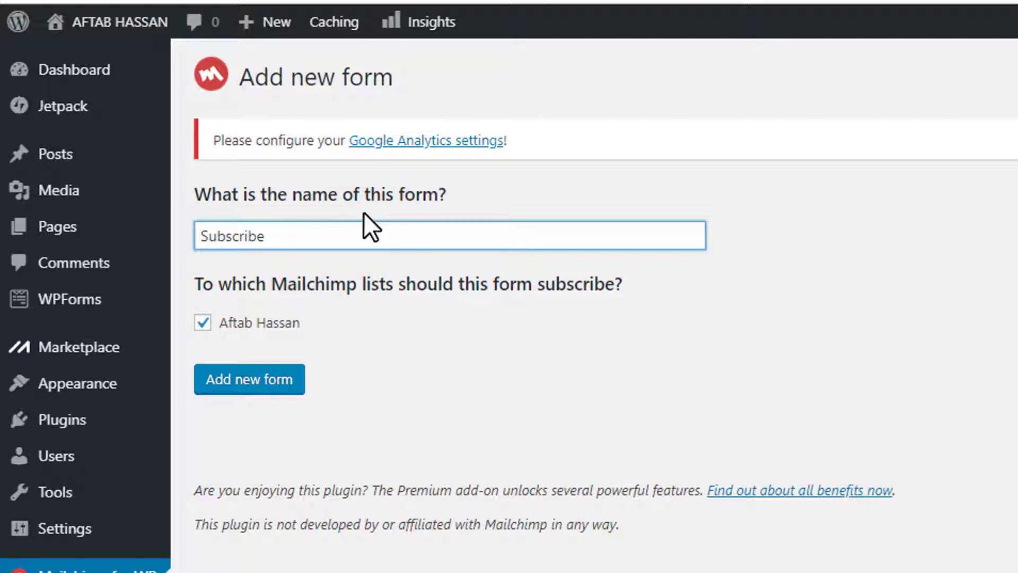
{"action": "left_click", "coordinate": [275, 384]}
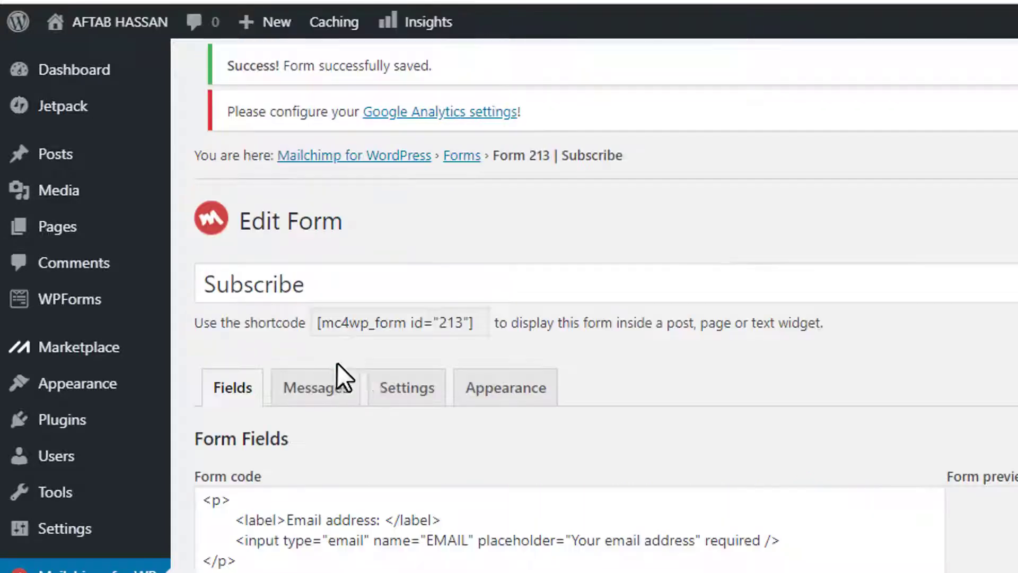
{"action": "scroll", "coordinate": [383, 135], "scroll_direction": "down", "scroll_amount": 1}
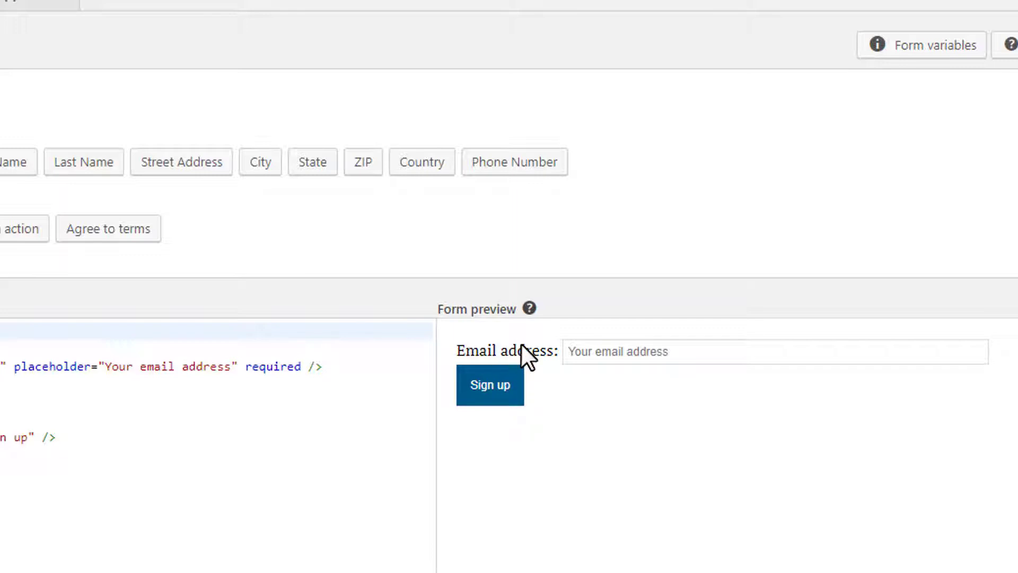
{"action": "left_click", "coordinate": [627, 355]}
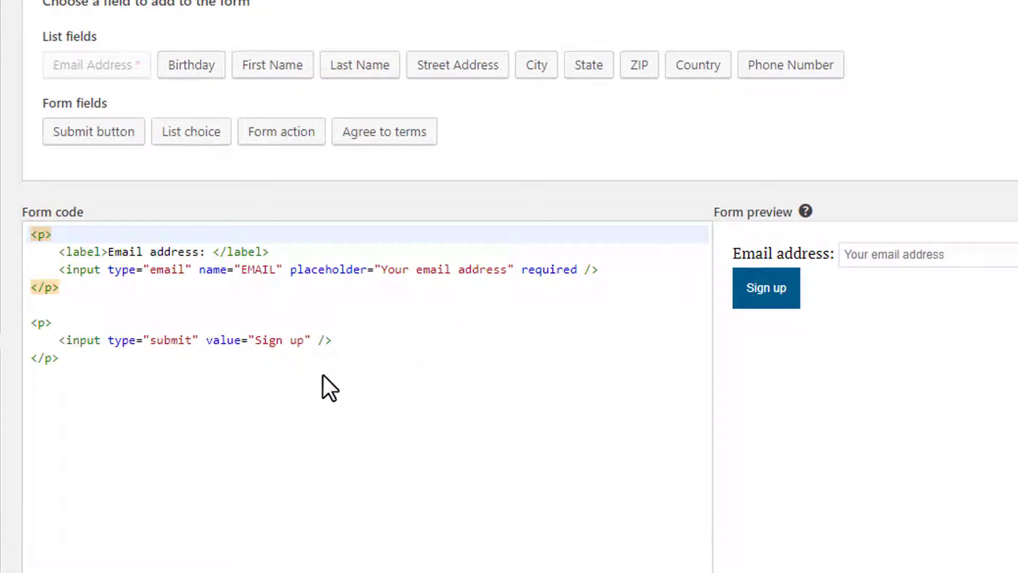
{"action": "key", "text": "ctrl+a"}
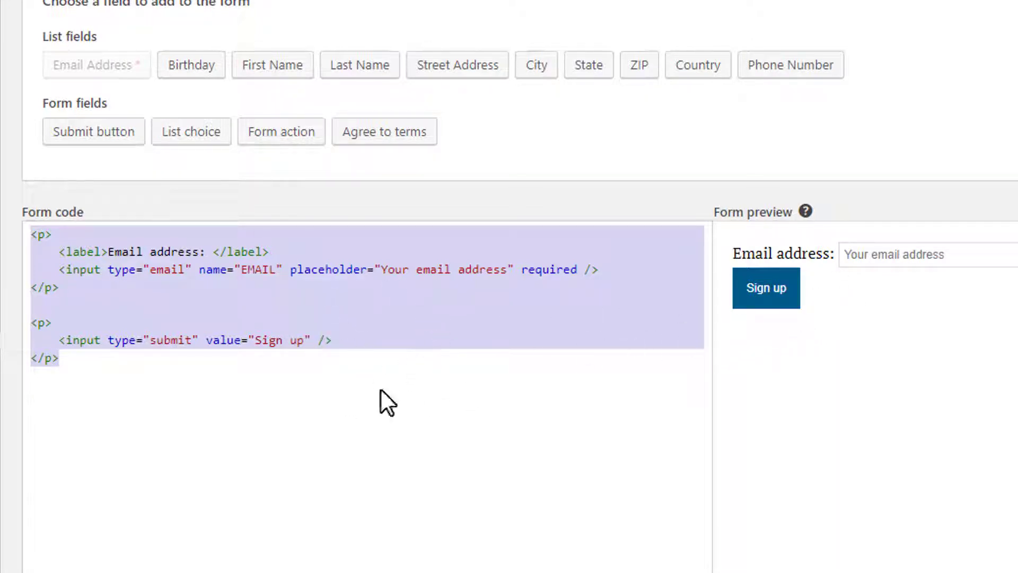
{"action": "left_click", "coordinate": [270, 372]}
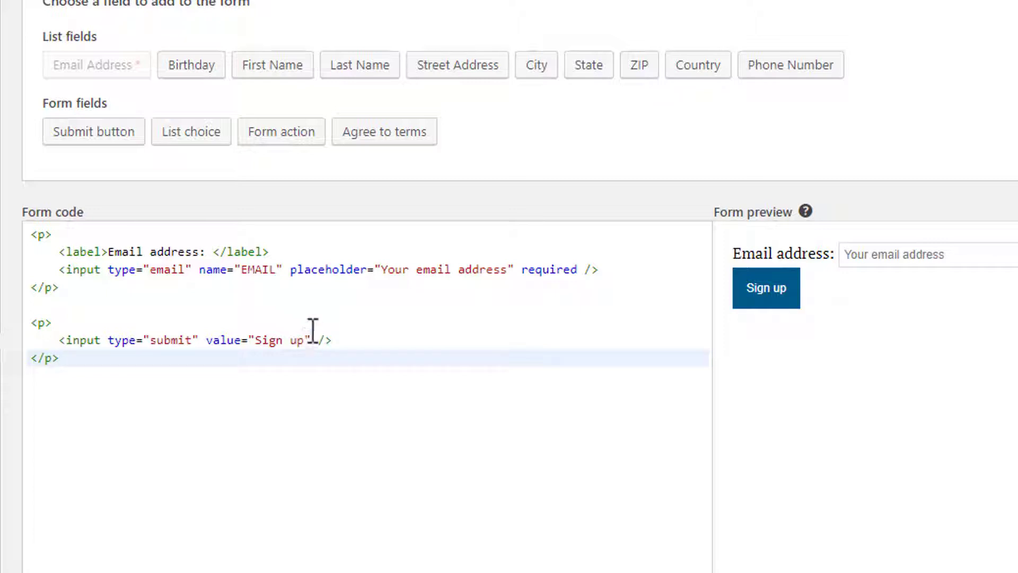
- Change the submit input's value from 'Sign up' to 'Subscribe', then select the 'Your email address' placeholder
{"action": "left_click_drag", "start_coordinate": [306, 340], "coordinate": [256, 341]}
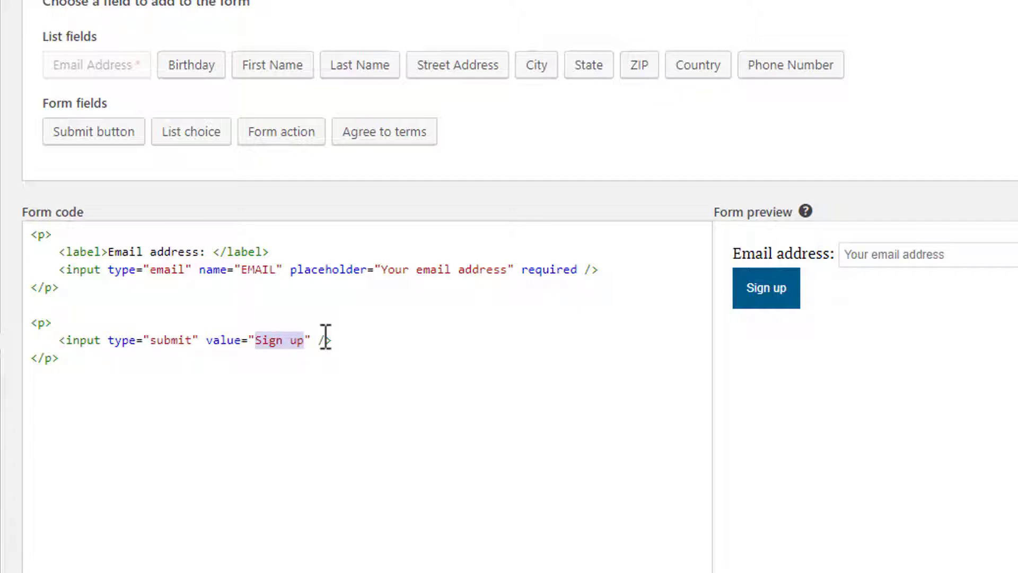
{"action": "type", "text": "Subscribe"}
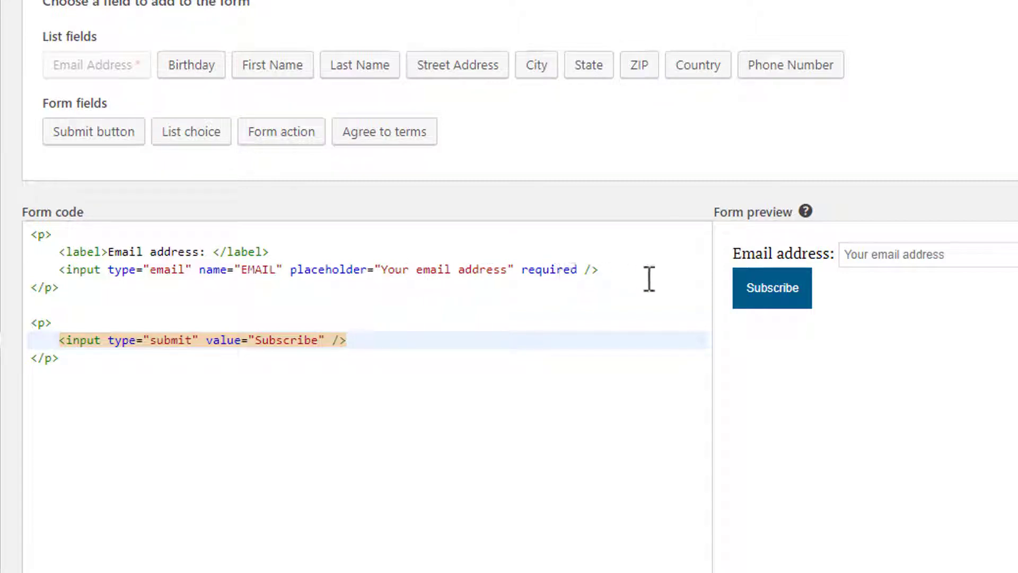
{"action": "left_click", "coordinate": [850, 261]}
{"action": "left_click_drag", "start_coordinate": [509, 271], "coordinate": [387, 275]}
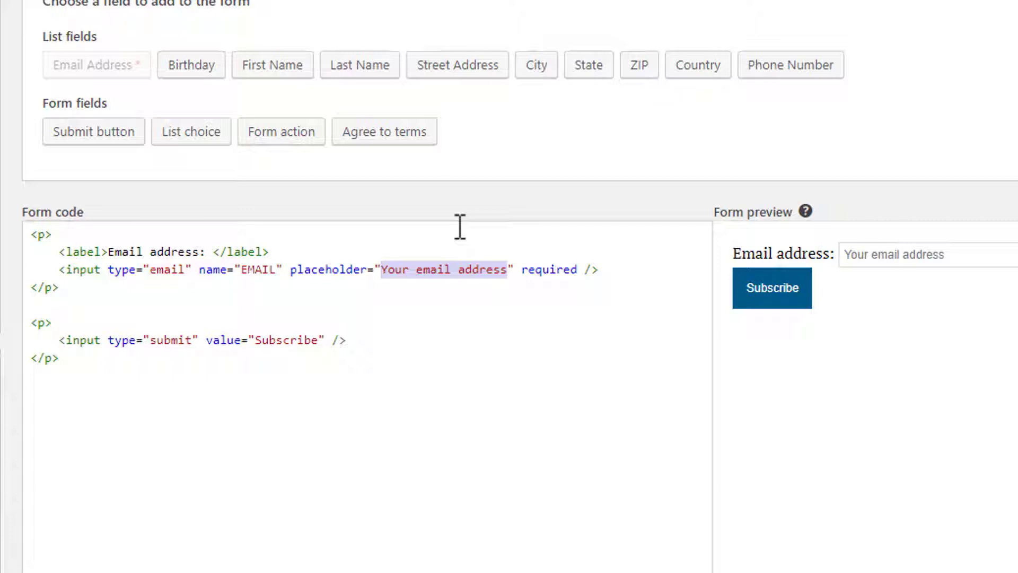
- Replace the email placeholder with 'Enter your Email Address...' and try the Subscribe button in the preview
{"action": "type", "text": "Enter your Email Address..."}
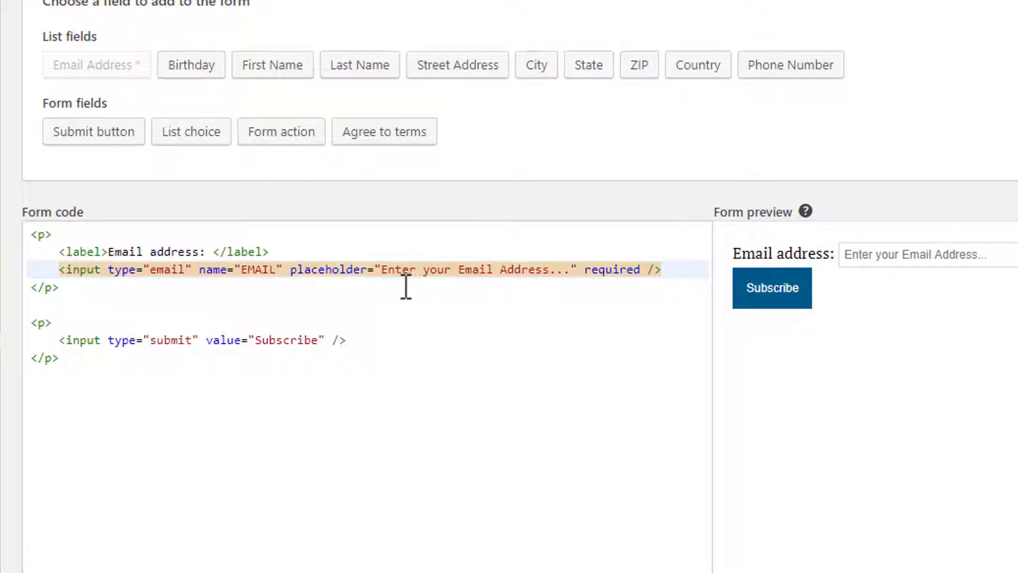
{"action": "left_click", "coordinate": [795, 289]}
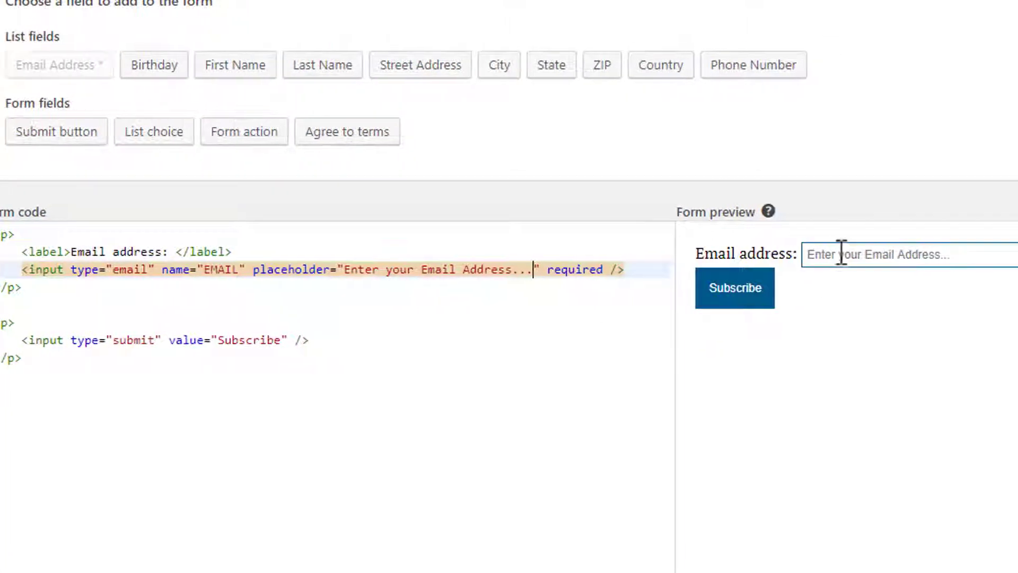
{"action": "left_click", "coordinate": [770, 263]}
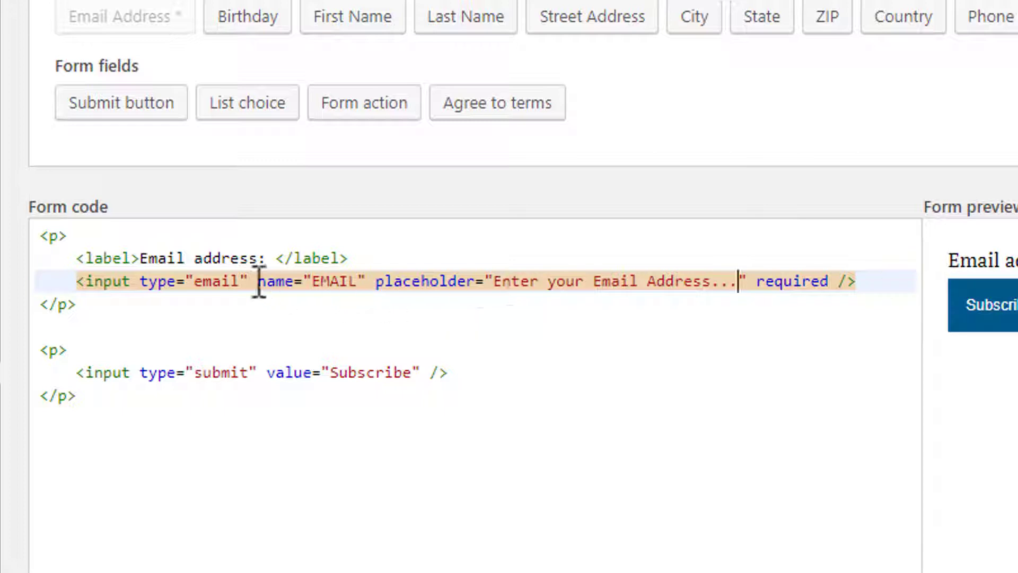
- Replace the 'Email address' label text with 'Subscribe to Get Daily News and Updates in your E-mail'
{"action": "left_click_drag", "start_coordinate": [260, 259], "coordinate": [146, 258]}
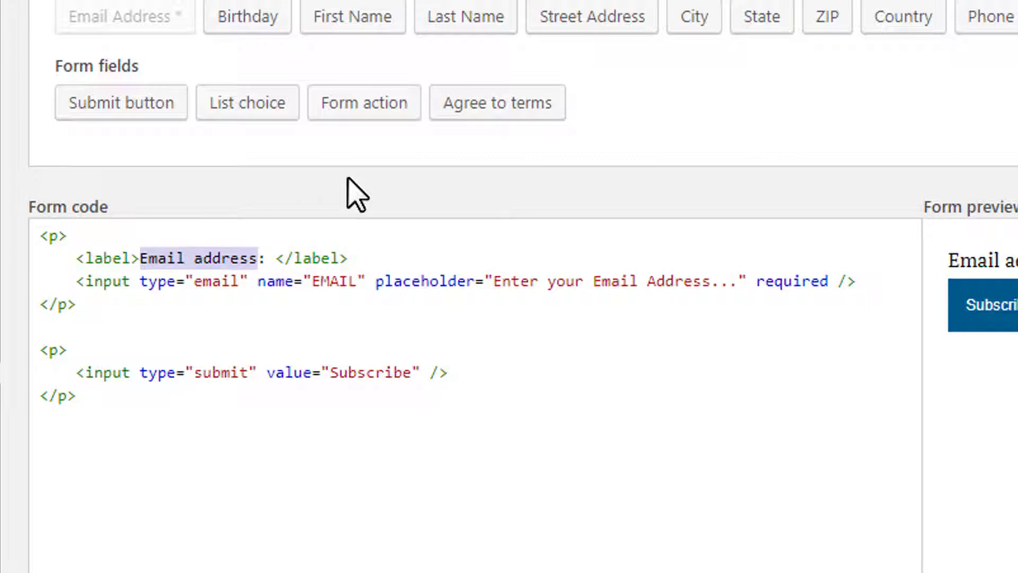
{"action": "type", "text": "Subscribe to Get Daily News and Updates in your E-mail"}
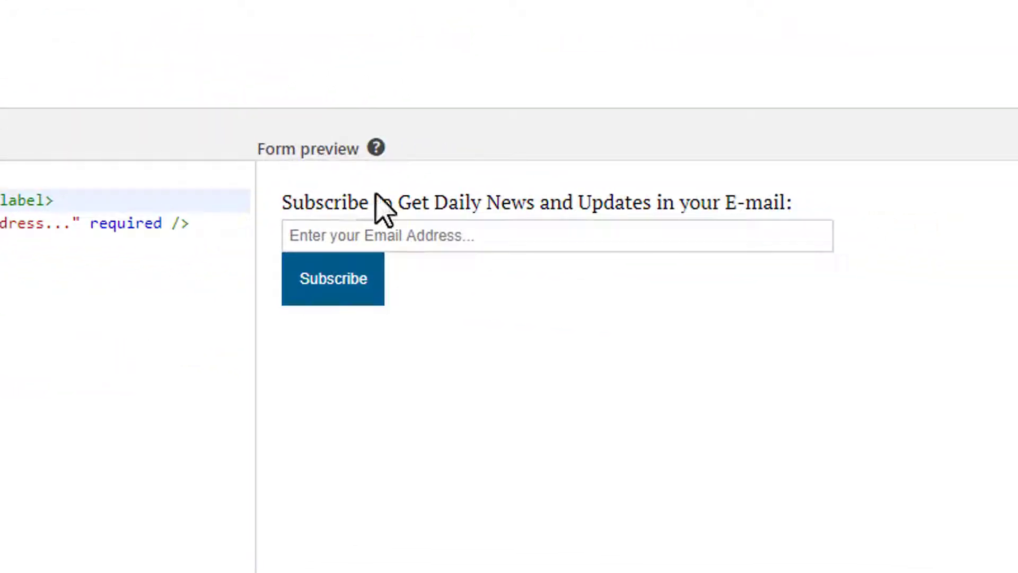
{"action": "left_click", "coordinate": [398, 235]}
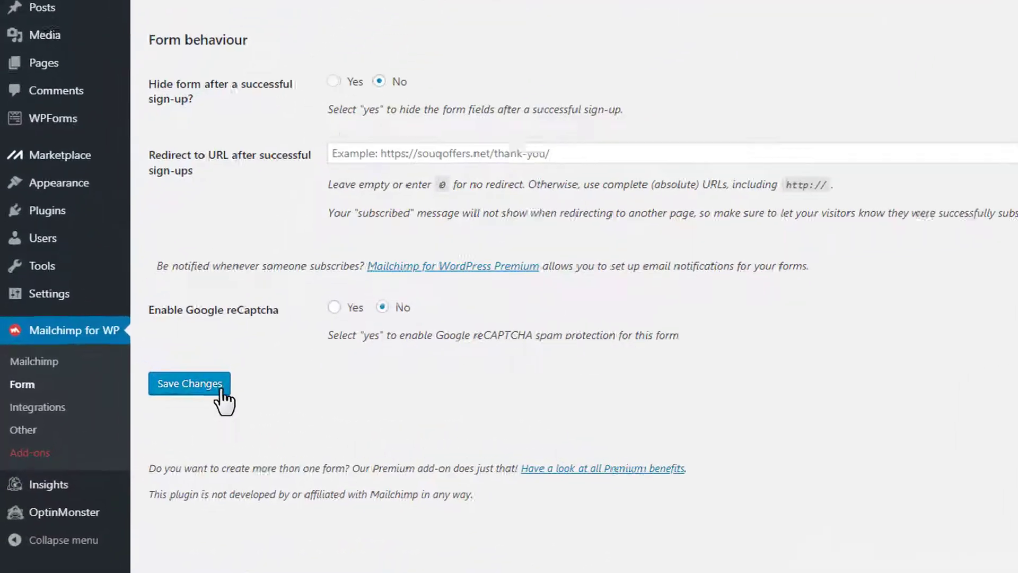
- Save the form edits, producing the shortcode [mc4wp_form id="213"]
{"action": "left_click", "coordinate": [283, 393]}
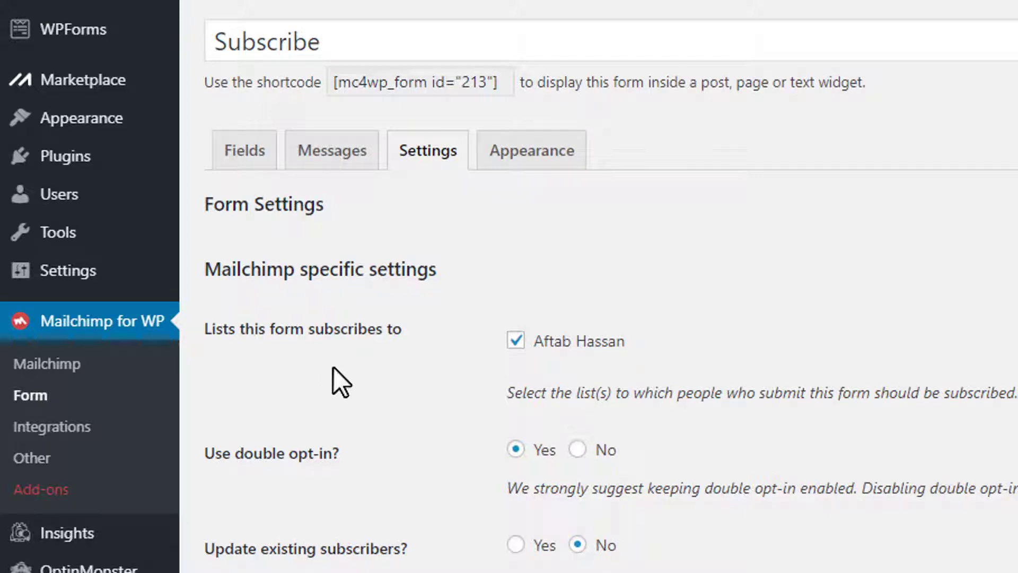
{"action": "mouse_move", "coordinate": [86, 129]}
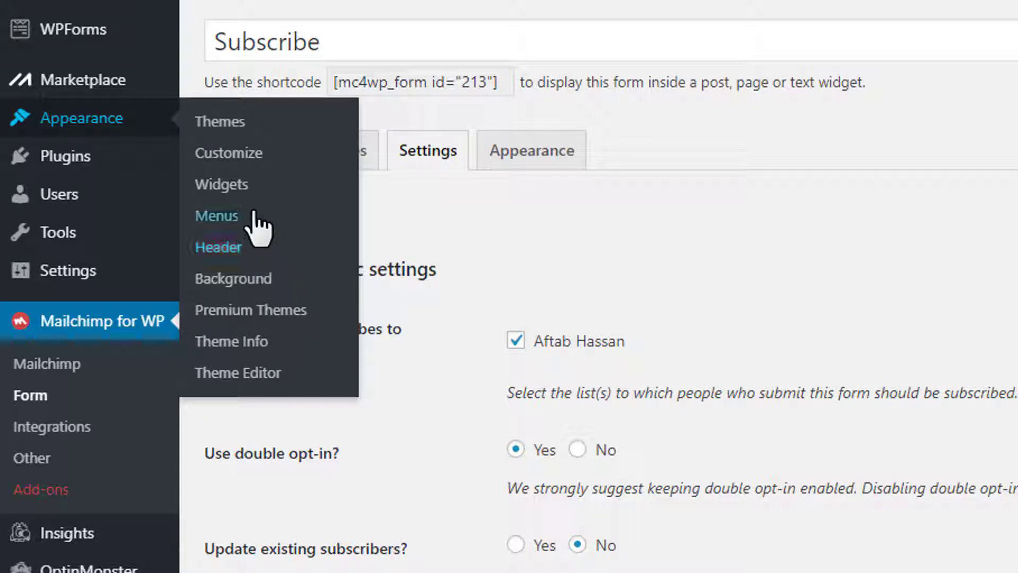
- Go to Appearance > Widgets and look over the available widgets and Global Sidebar
{"action": "left_click", "coordinate": [252, 183]}
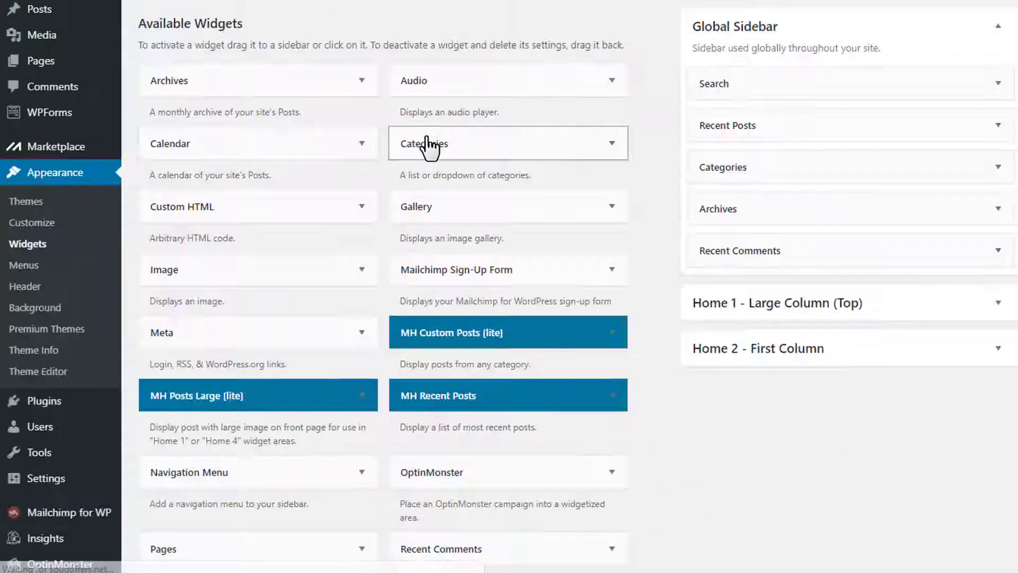
{"action": "scroll", "coordinate": [800, 59], "scroll_direction": "down", "scroll_amount": 1}
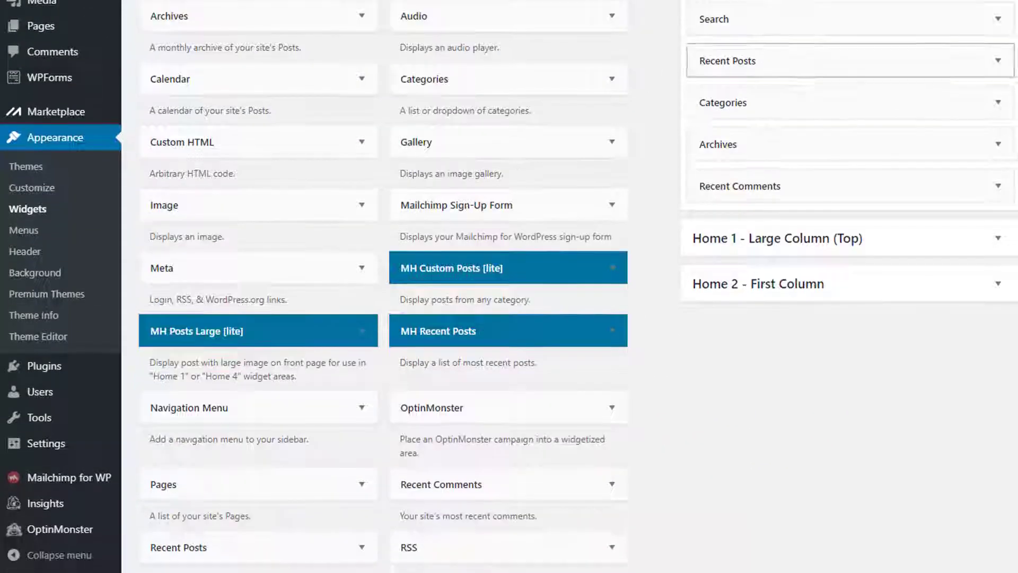
{"action": "scroll", "coordinate": [987, 132], "scroll_direction": "up", "scroll_amount": 1}
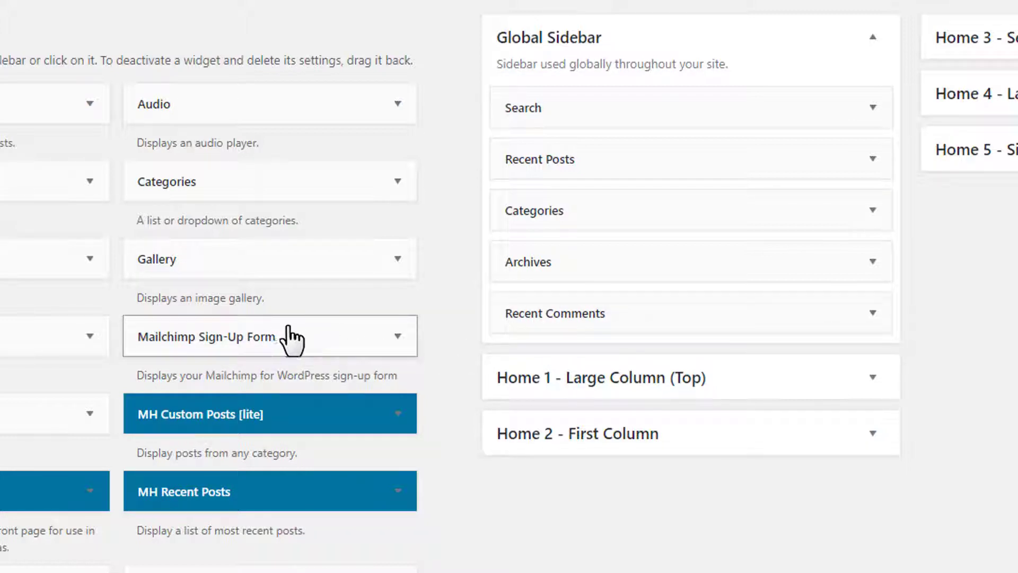
- Drop the Mailchimp Sign-Up Form widget into the Global Sidebar below Recent Comments
{"action": "left_click_drag", "start_coordinate": [289, 337], "coordinate": [655, 363]}
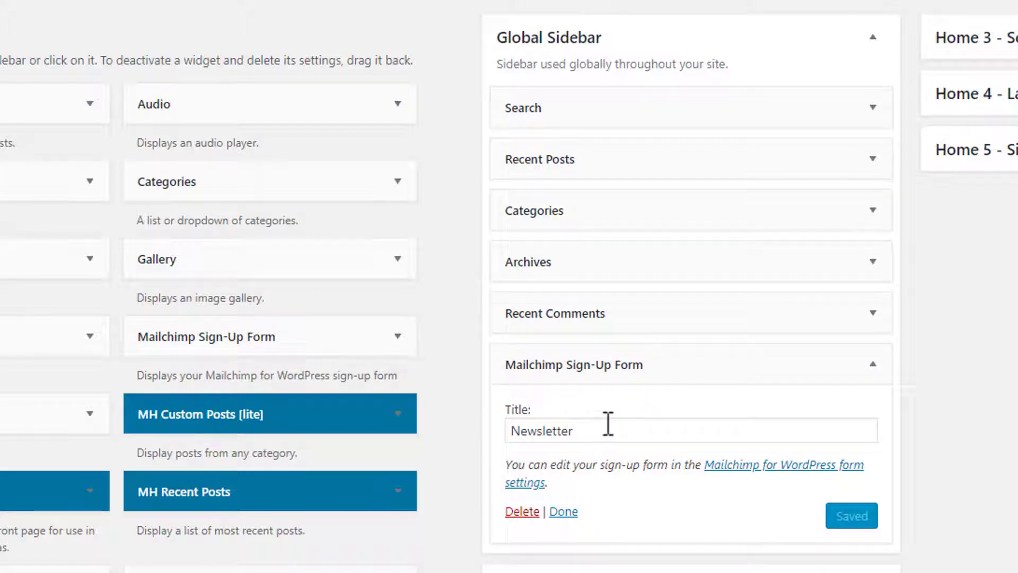
{"action": "scroll", "coordinate": [737, 412], "scroll_direction": "down", "scroll_amount": 2}
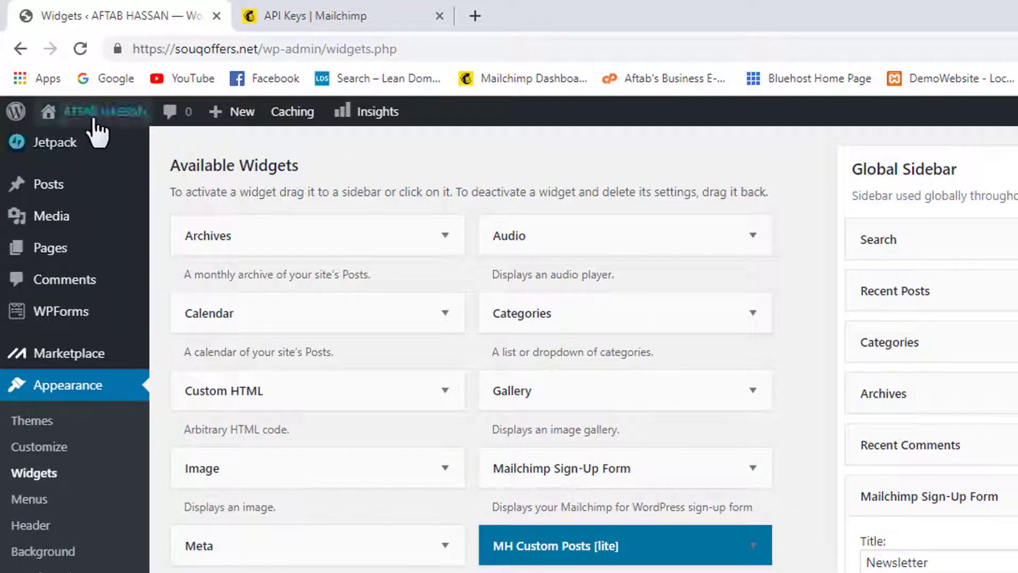
- Visit the live site, scroll to the Newsletter box and try its email field
{"action": "mouse_move", "coordinate": [85, 108]}
{"action": "left_click", "coordinate": [85, 147]}
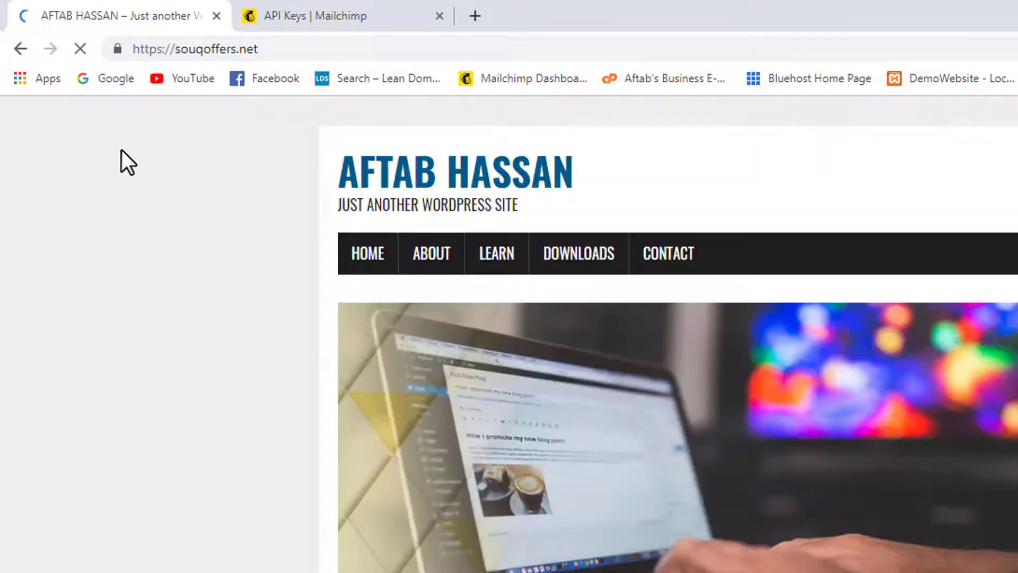
{"action": "scroll", "coordinate": [803, 318], "scroll_direction": "down", "scroll_amount": 10}
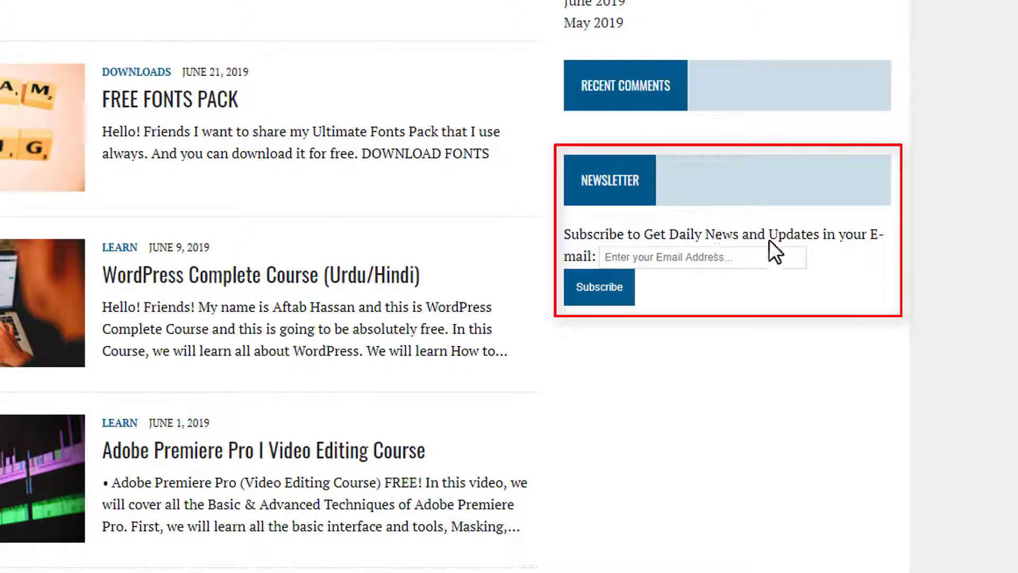
{"action": "left_click", "coordinate": [659, 257]}
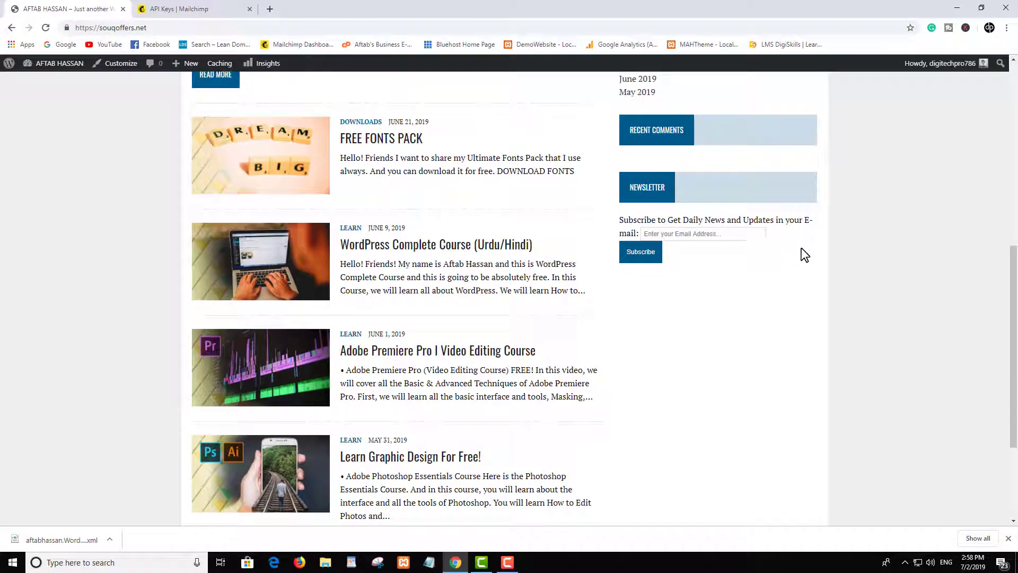
{"action": "scroll", "coordinate": [913, 214], "scroll_direction": "up", "scroll_amount": 1}
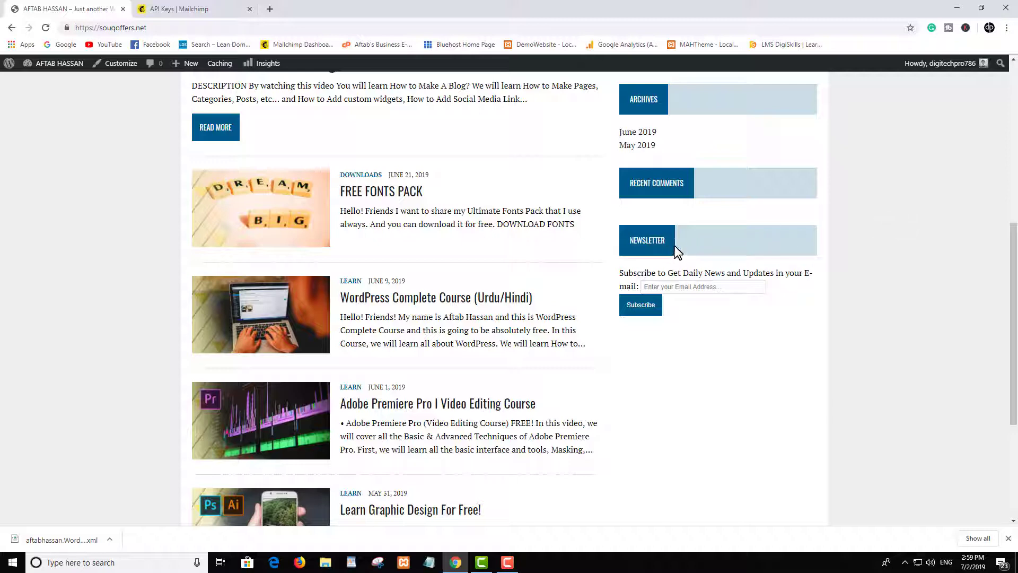
{"action": "left_click", "coordinate": [681, 287]}
{"action": "scroll", "coordinate": [793, 281], "scroll_direction": "up", "scroll_amount": 5}
{"action": "scroll", "coordinate": [793, 284], "scroll_direction": "up", "scroll_amount": 2}
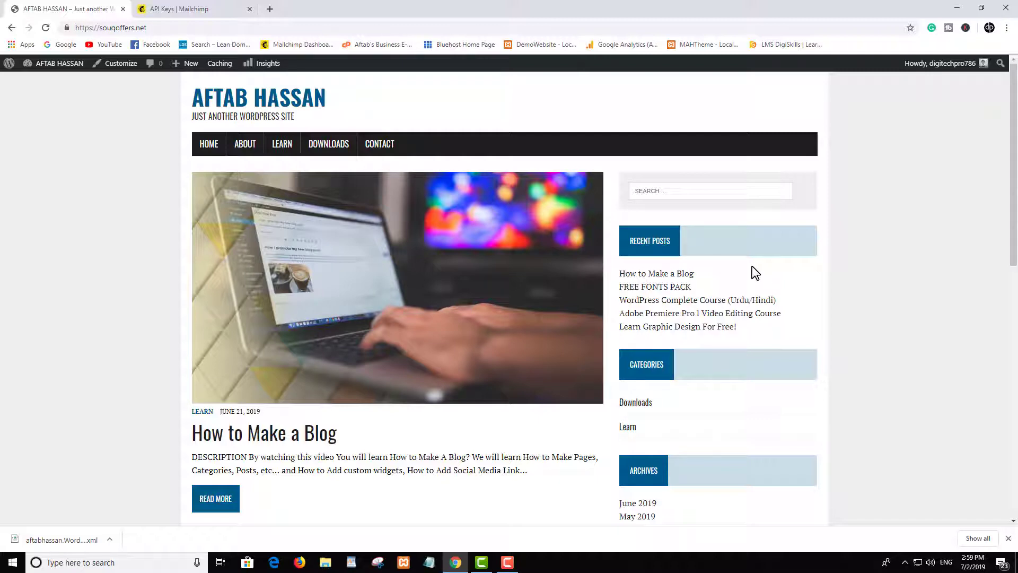
{"action": "scroll", "coordinate": [880, 268], "scroll_direction": "down", "scroll_amount": 6}
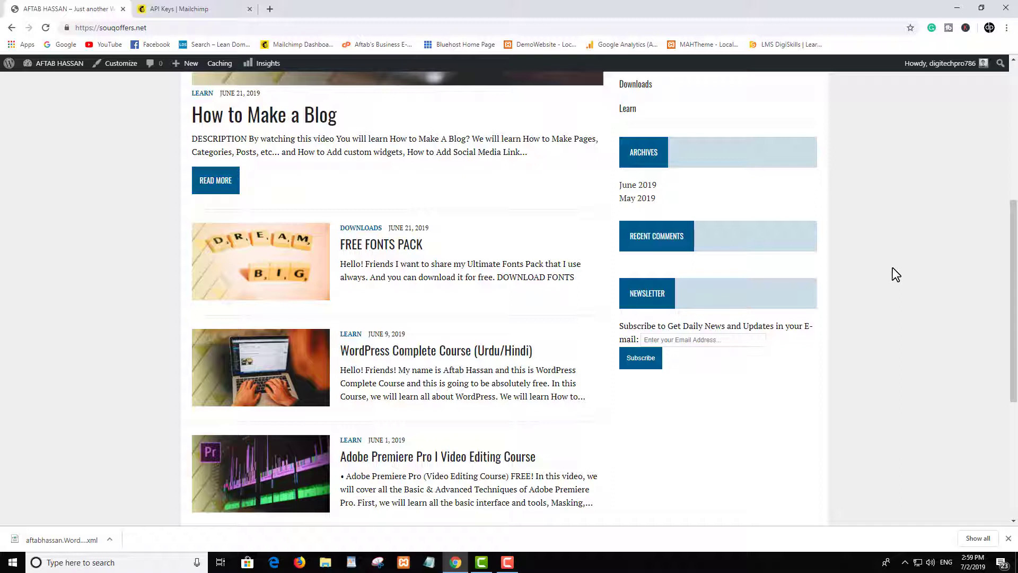
{"action": "scroll", "coordinate": [892, 267], "scroll_direction": "down", "scroll_amount": 5}
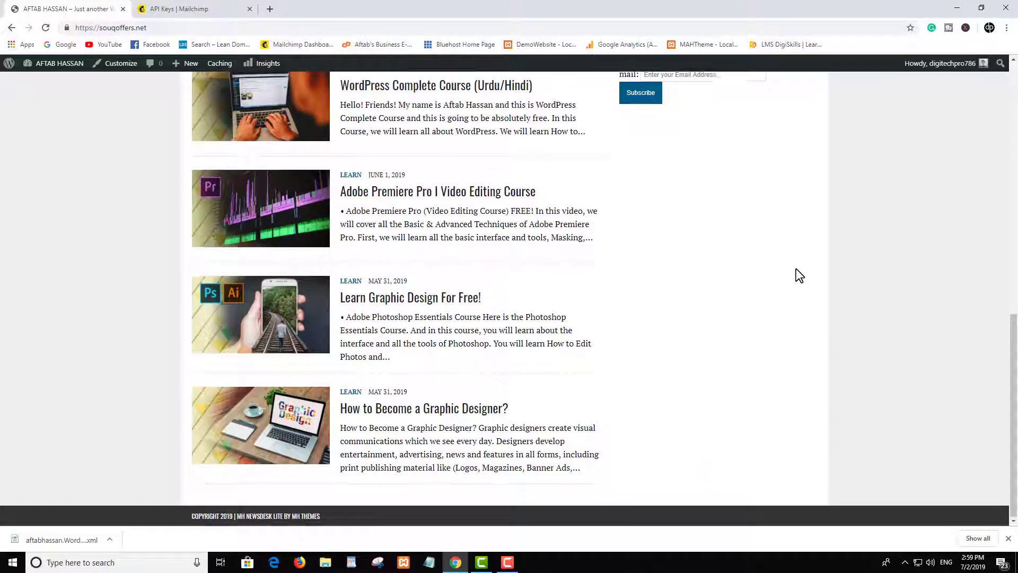
{"action": "scroll", "coordinate": [796, 271], "scroll_direction": "up", "scroll_amount": 10}
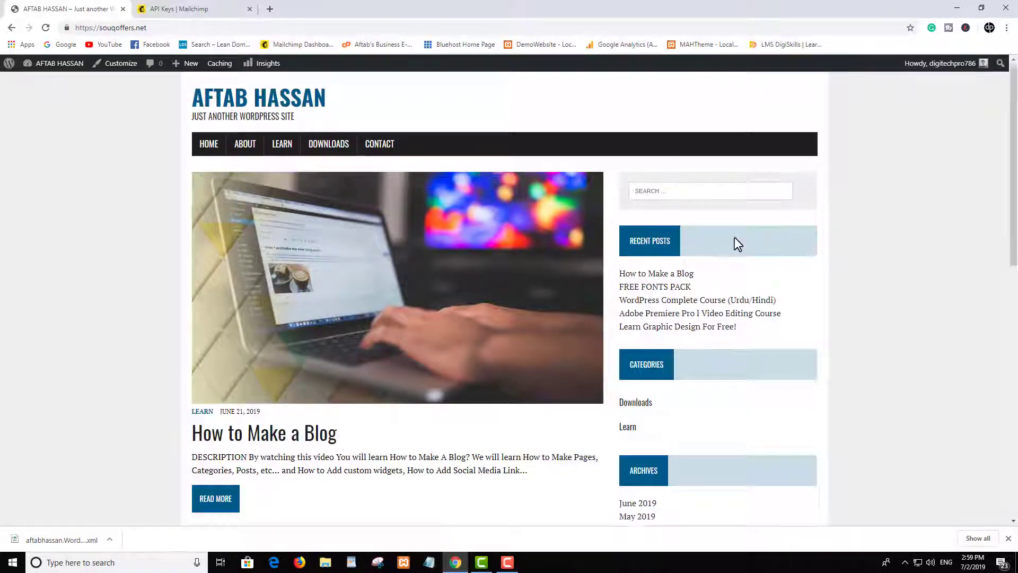
{"action": "scroll", "coordinate": [734, 243], "scroll_direction": "down", "scroll_amount": 4}
{"action": "scroll", "coordinate": [744, 245], "scroll_direction": "up", "scroll_amount": 4}
{"action": "scroll", "coordinate": [763, 325], "scroll_direction": "down", "scroll_amount": 6}
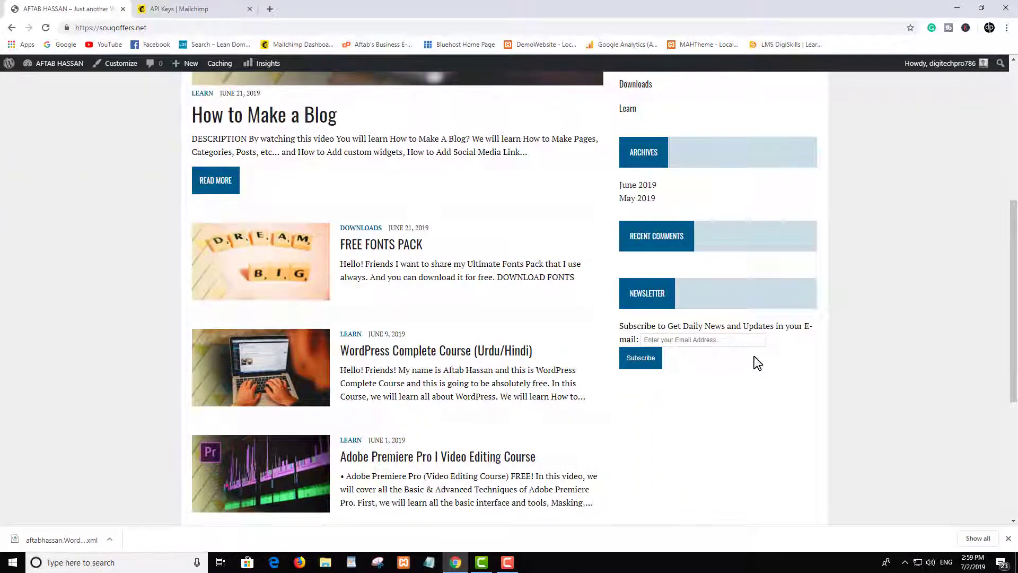
{"action": "scroll", "coordinate": [754, 359], "scroll_direction": "up", "scroll_amount": 6}
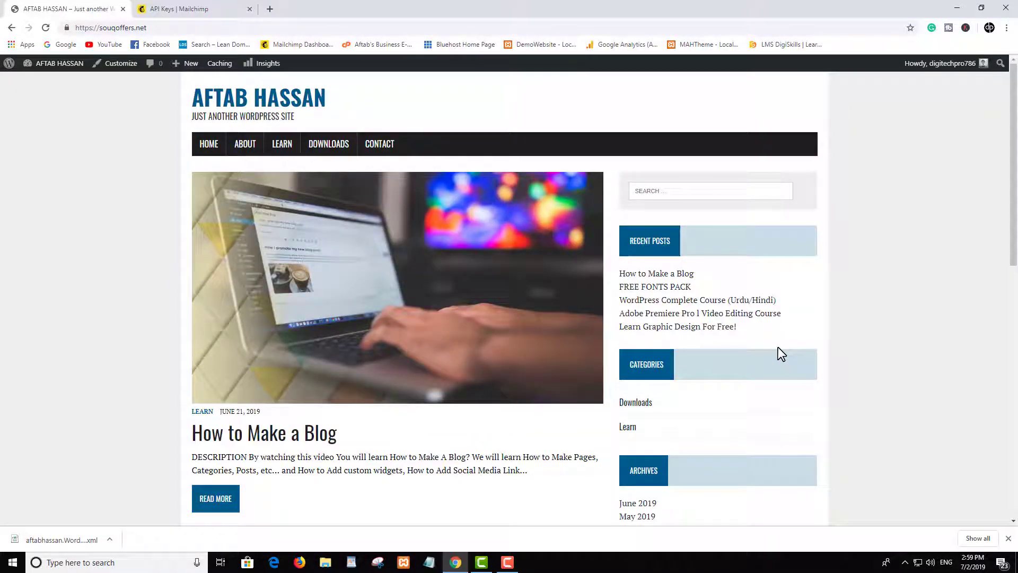